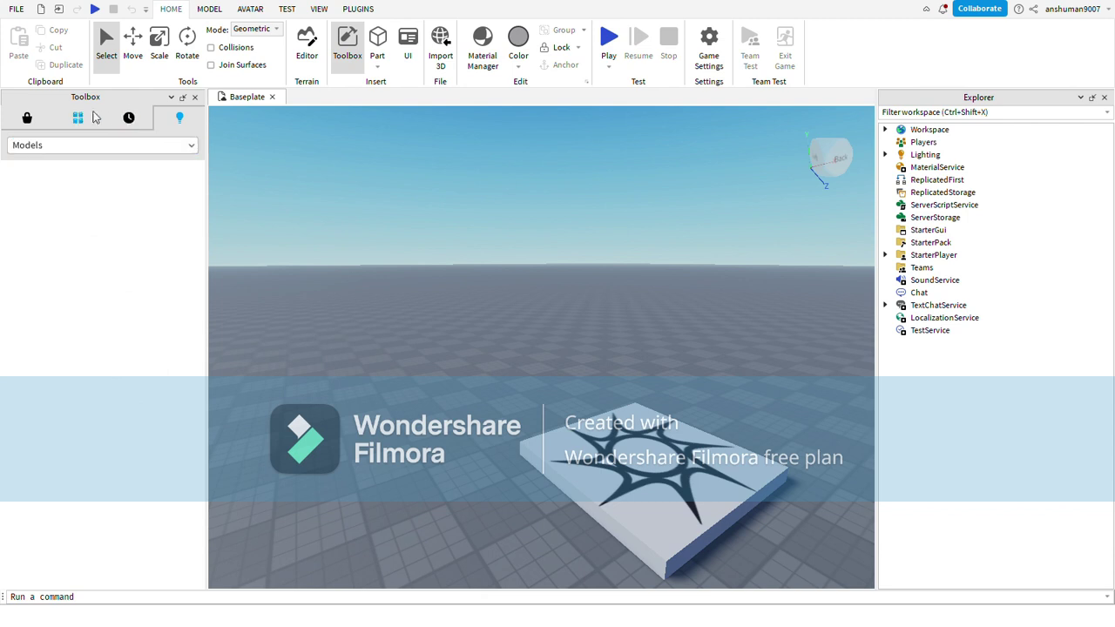
# Insert the "StarterCharacter with all" Sonic model from My Models into the workspace and inspect it from the front.
pyautogui.click(77, 118)
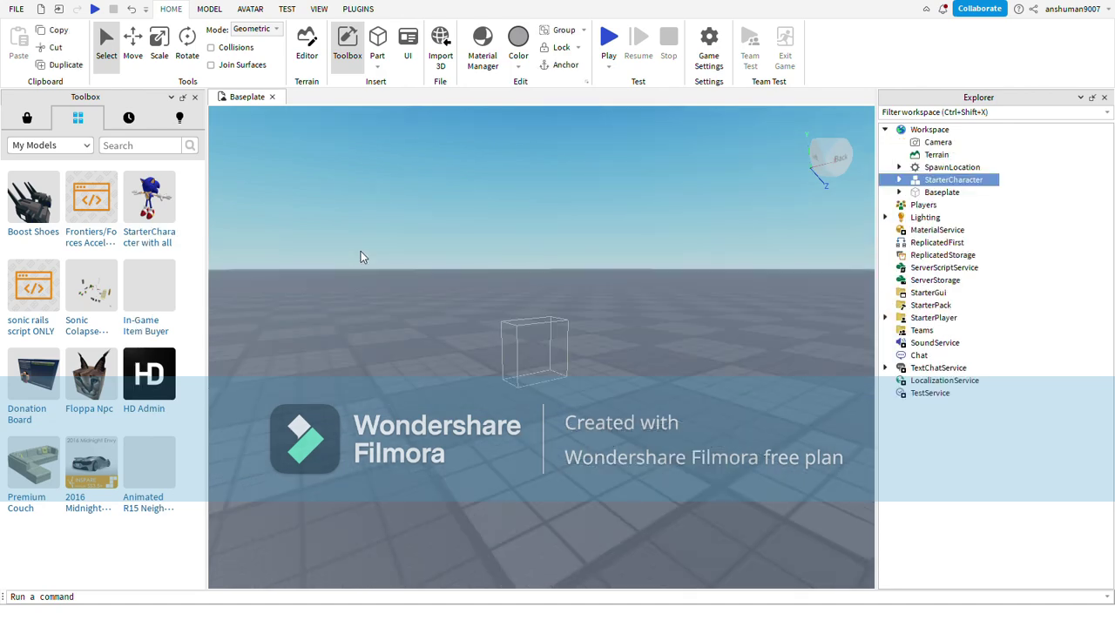
pyautogui.scroll(5, 428, 241)
pyautogui.moveTo(582, 335); pyautogui.dragTo(589, 290, button='right')
pyautogui.scroll(-10, 588, 291)
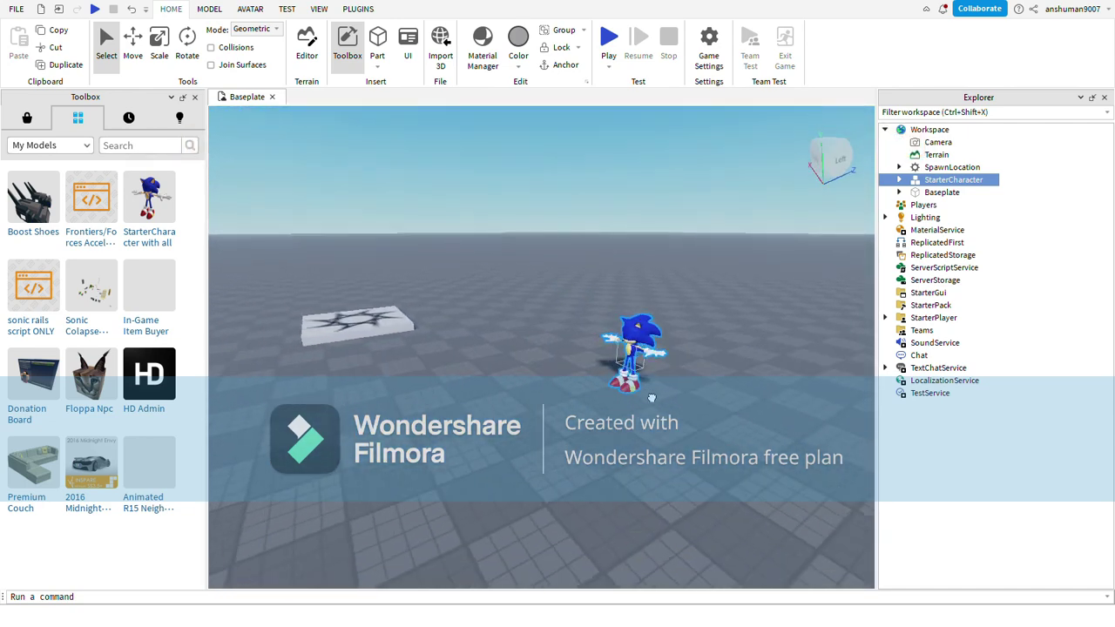
pyautogui.moveTo(651, 398); pyautogui.dragTo(644, 406, button='right')
pyautogui.moveTo(645, 406); pyautogui.dragTo(559, 462)
pyautogui.scroll(5, 612, 463)
pyautogui.scroll(-3, 554, 465)
pyautogui.moveTo(576, 478); pyautogui.dragTo(591, 458, button='right')
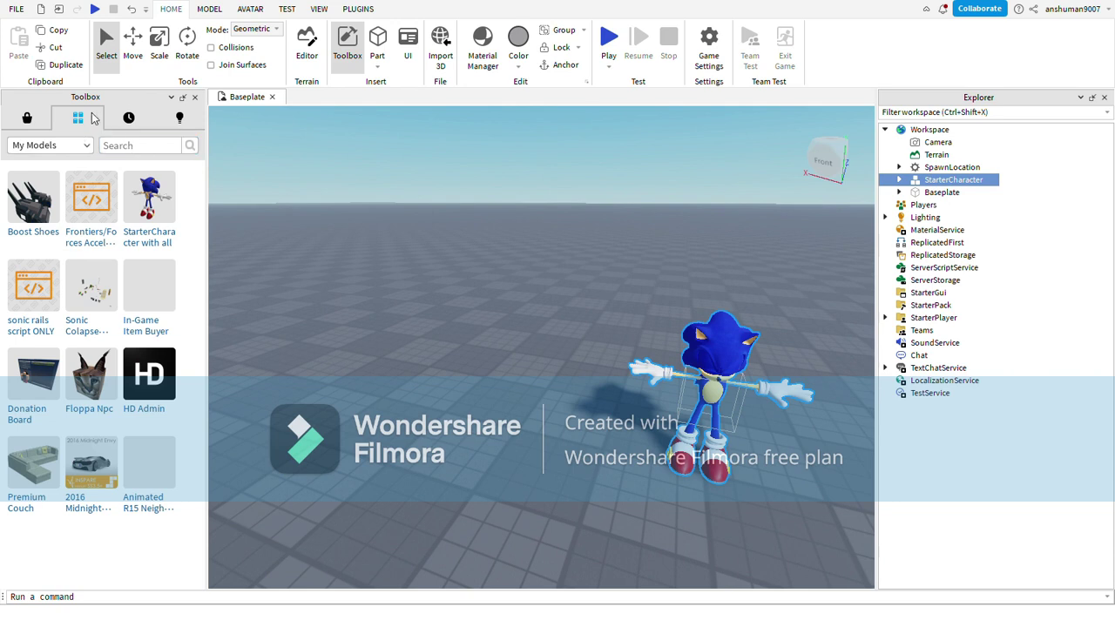
# Search the public model library for "forces rig".
pyautogui.click(27, 117)
pyautogui.write('f')
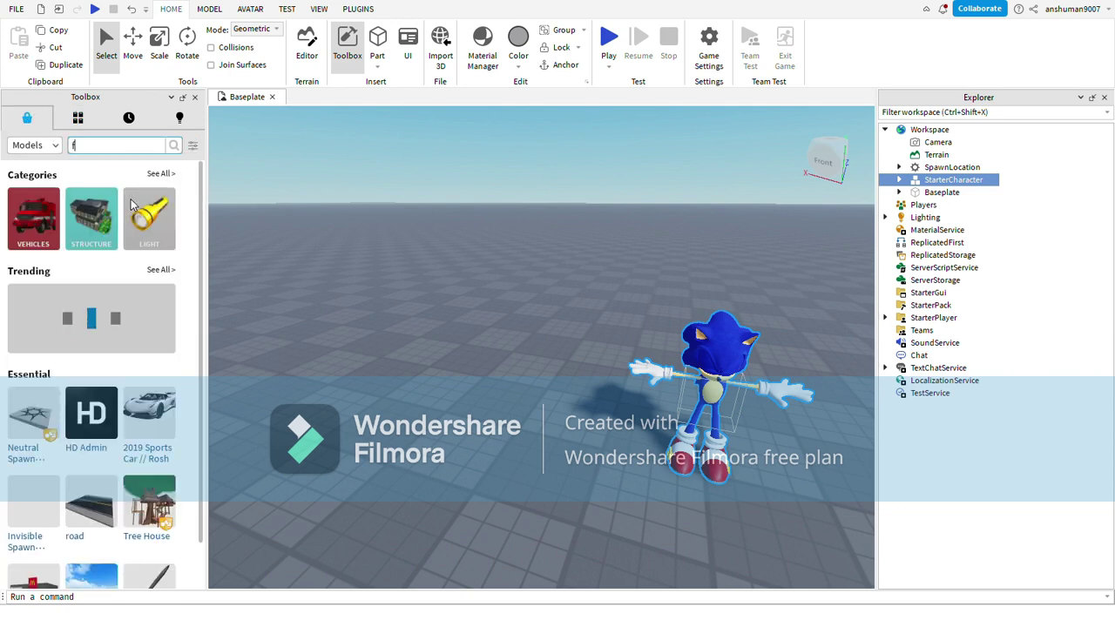
pyautogui.write('orces rig')
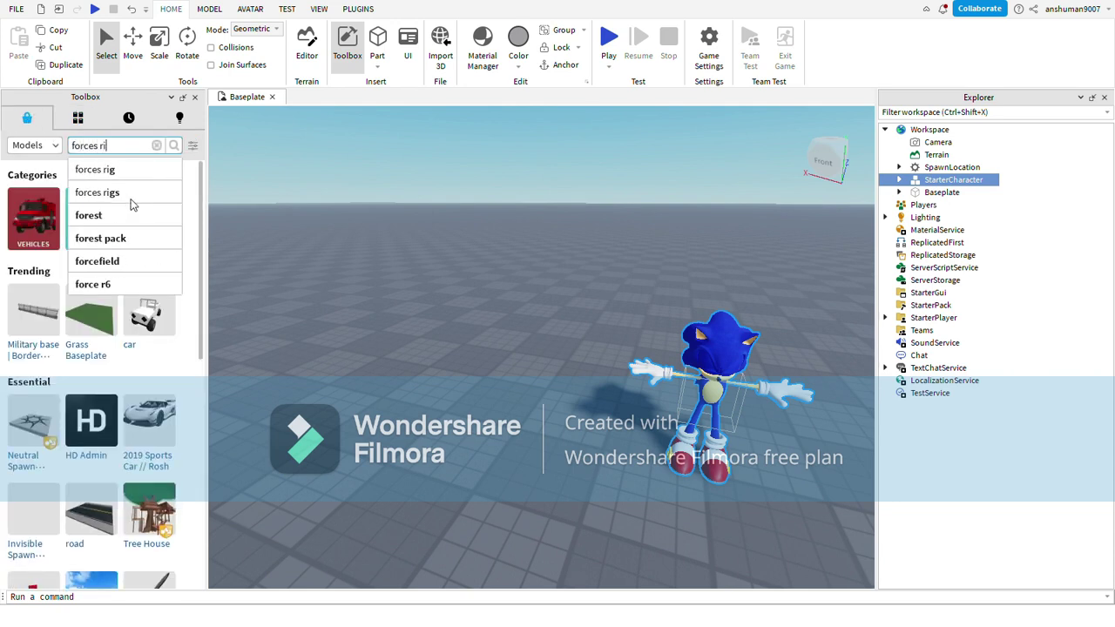
pyautogui.press('Return')
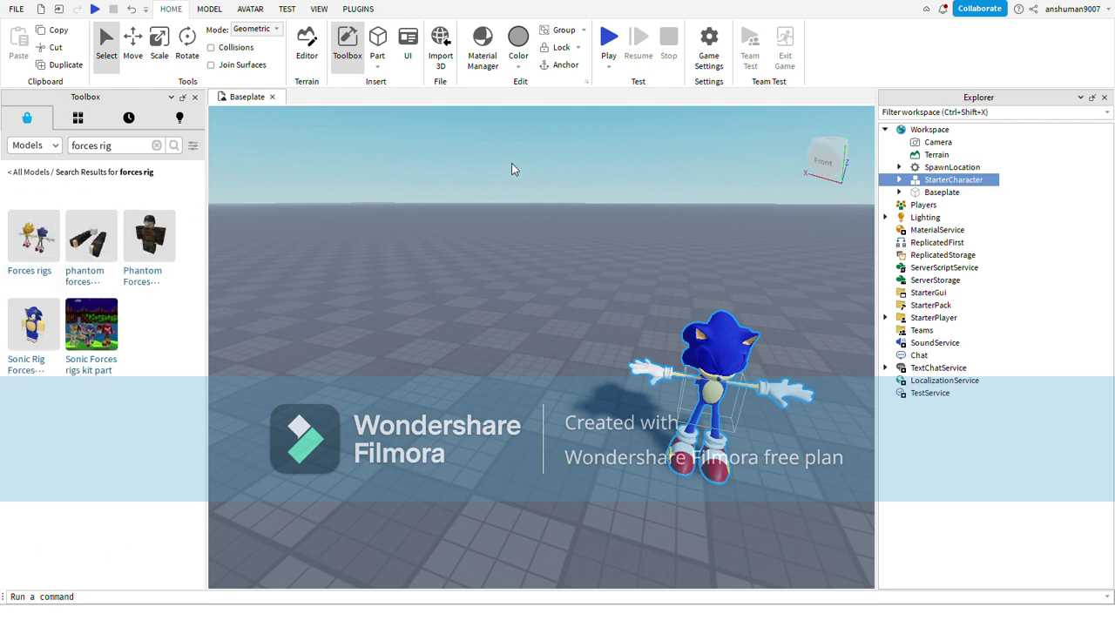
# Insert the Forces rigs model into the workspace beside the existing StarterCharacter.
pyautogui.moveTo(511, 163); pyautogui.dragTo(511, 163, button='right')
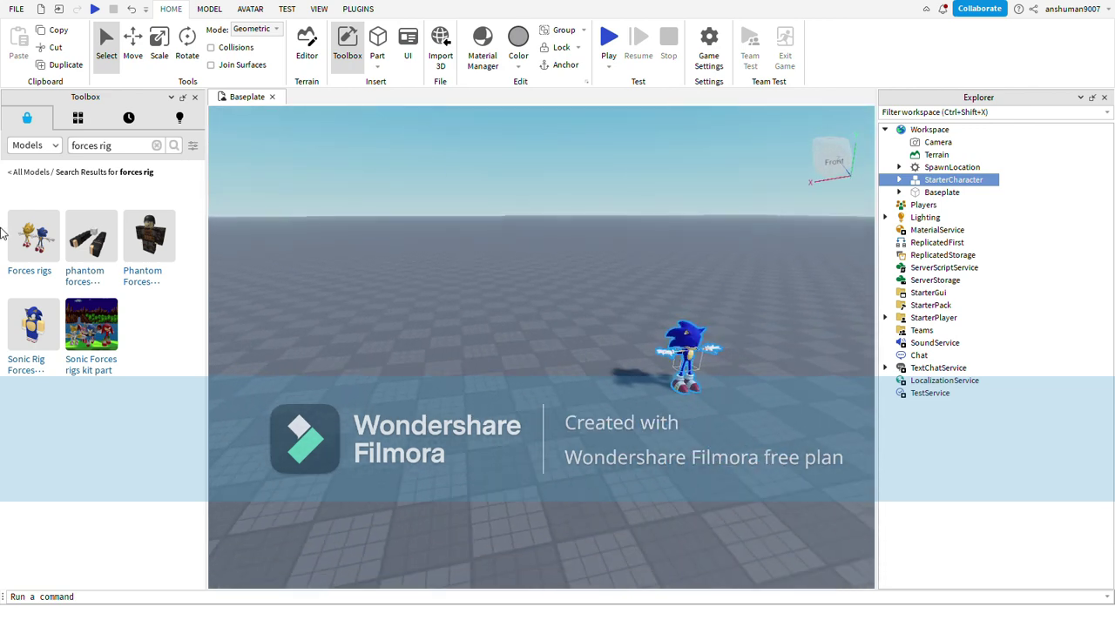
pyautogui.press('a')
pyautogui.press('w')
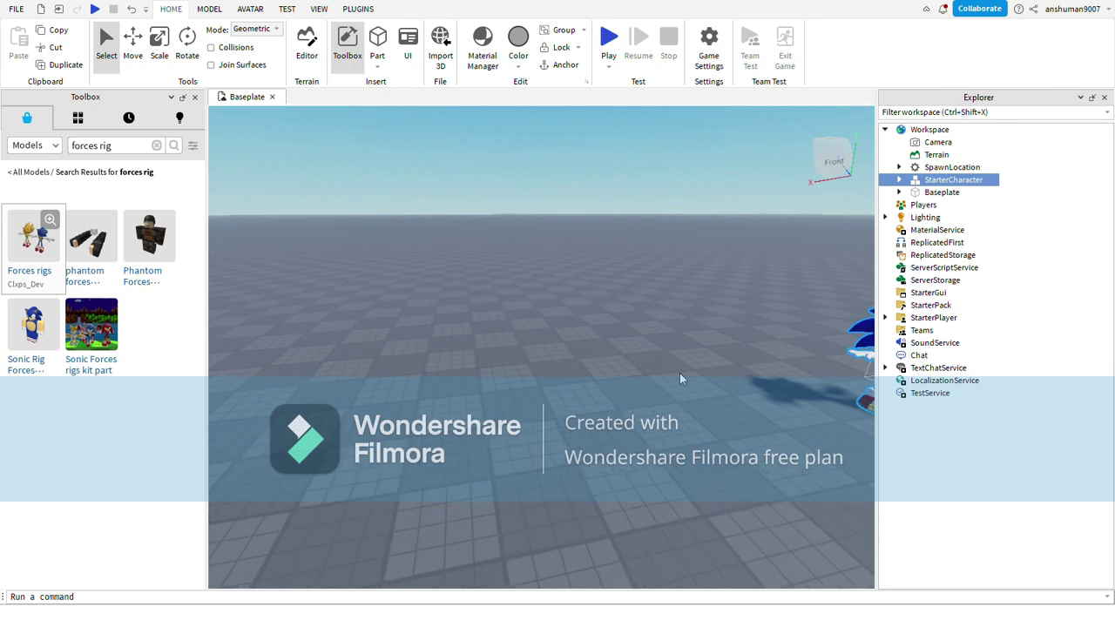
pyautogui.press('f')
pyautogui.moveTo(652, 348); pyautogui.dragTo(652, 348, button='right')
pyautogui.press('d')
pyautogui.moveTo(452, 362); pyautogui.dragTo(730, 376)
pyautogui.press('d')
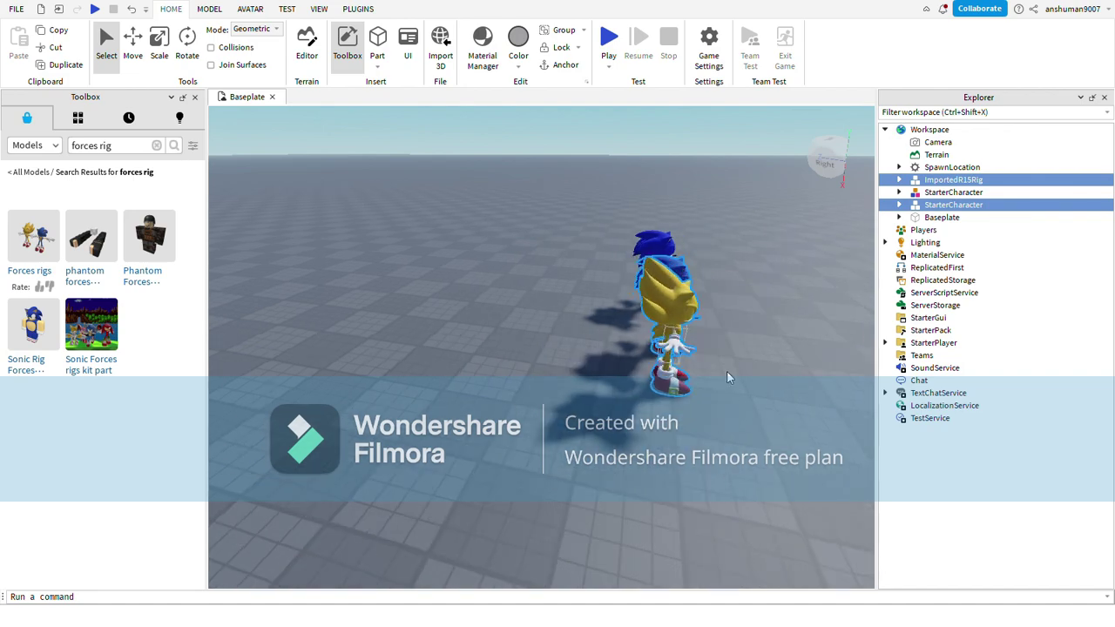
# Move the AnimSaves object from the newly imported StarterCharacter into the original StarterCharacter.
pyautogui.moveTo(727, 379); pyautogui.dragTo(701, 358, button='right')
pyautogui.scroll(5, 701, 360)
pyautogui.scroll(-4, 702, 361)
pyautogui.scroll(2, 702, 360)
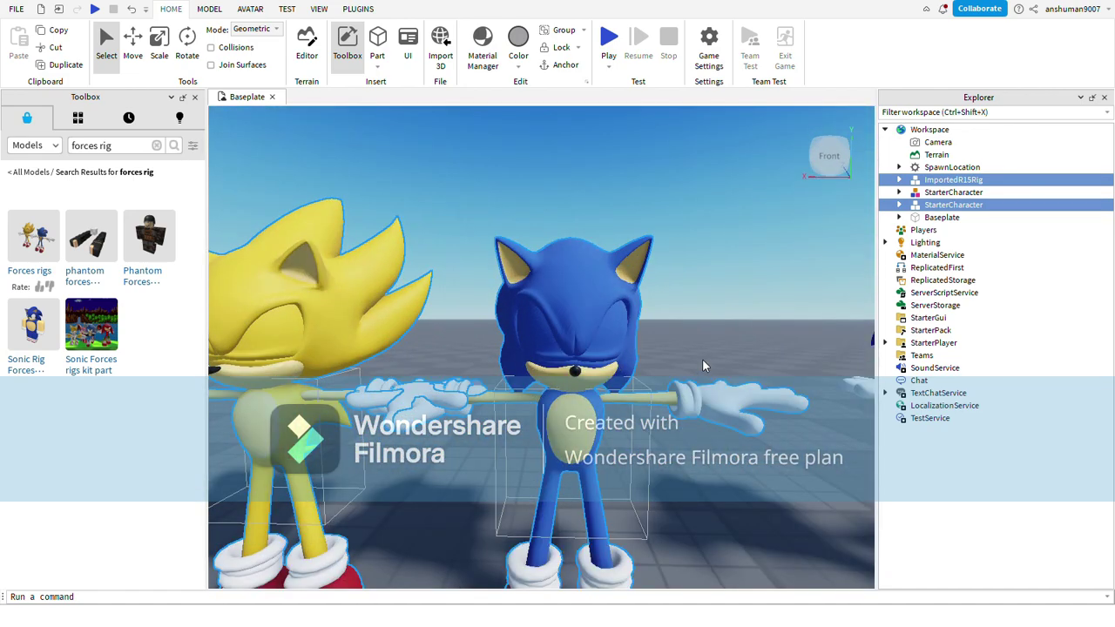
pyautogui.press('d')
pyautogui.scroll(-3, 701, 359)
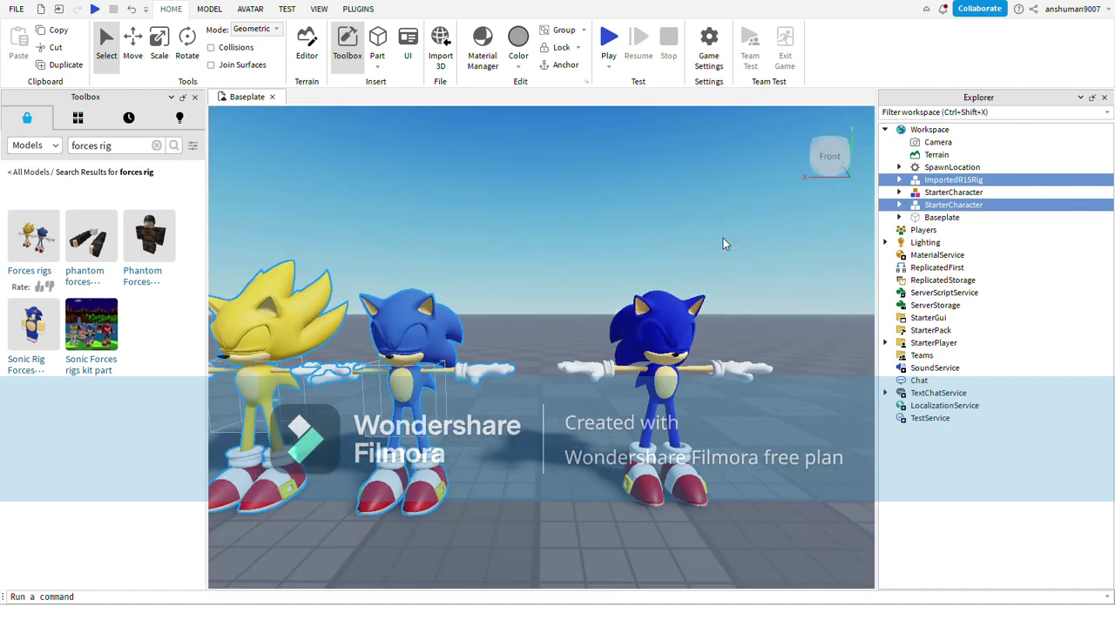
pyautogui.click(898, 206)
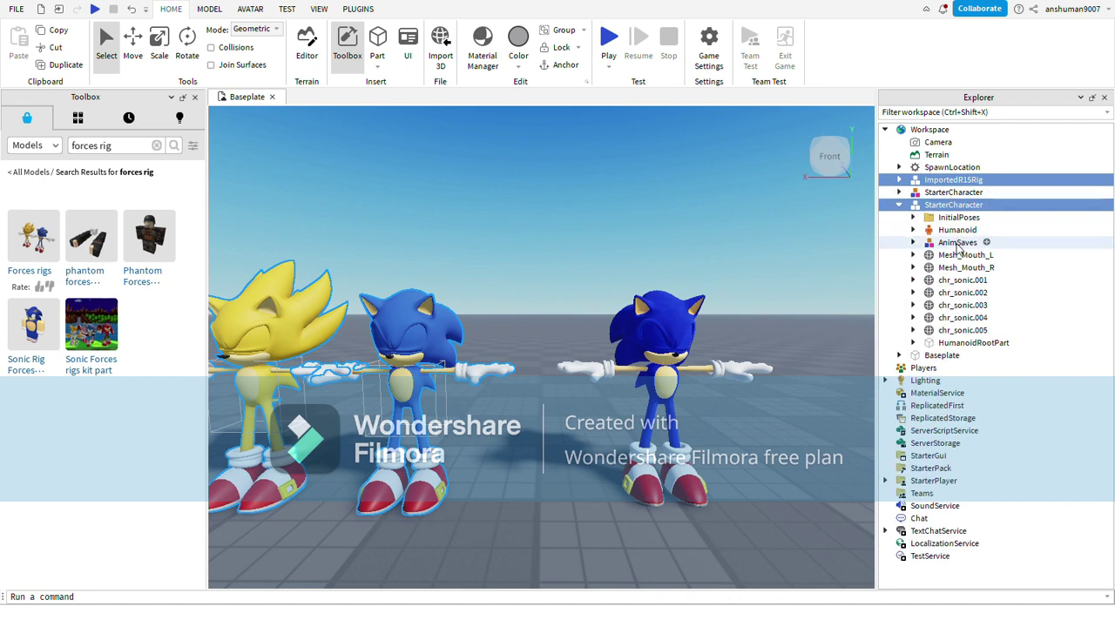
pyautogui.moveTo(957, 248); pyautogui.dragTo(991, 247)
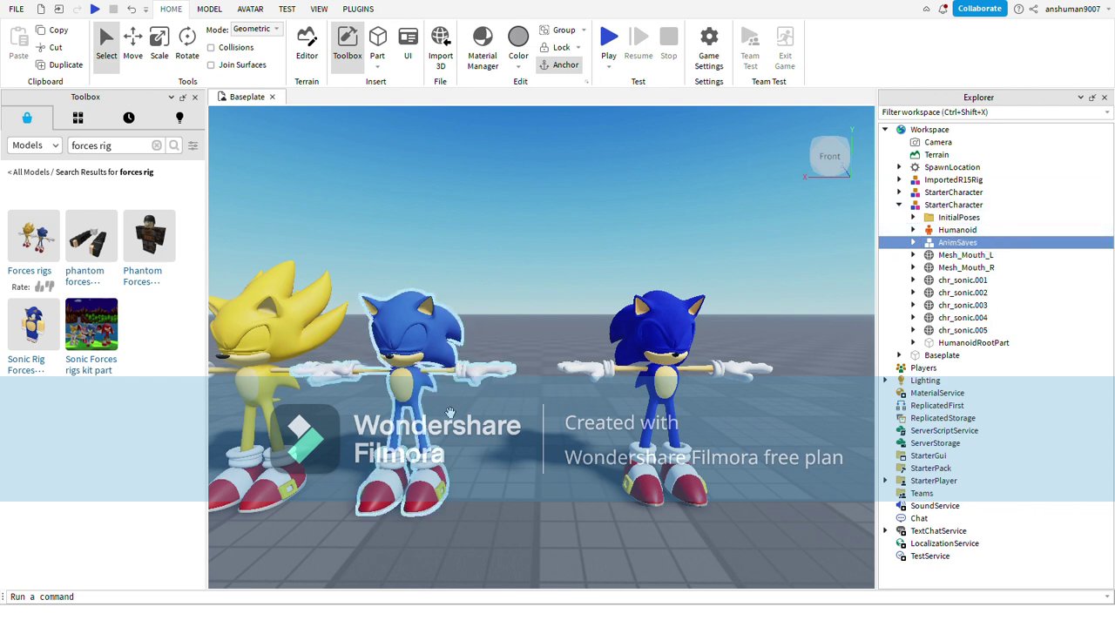
pyautogui.click(953, 204)
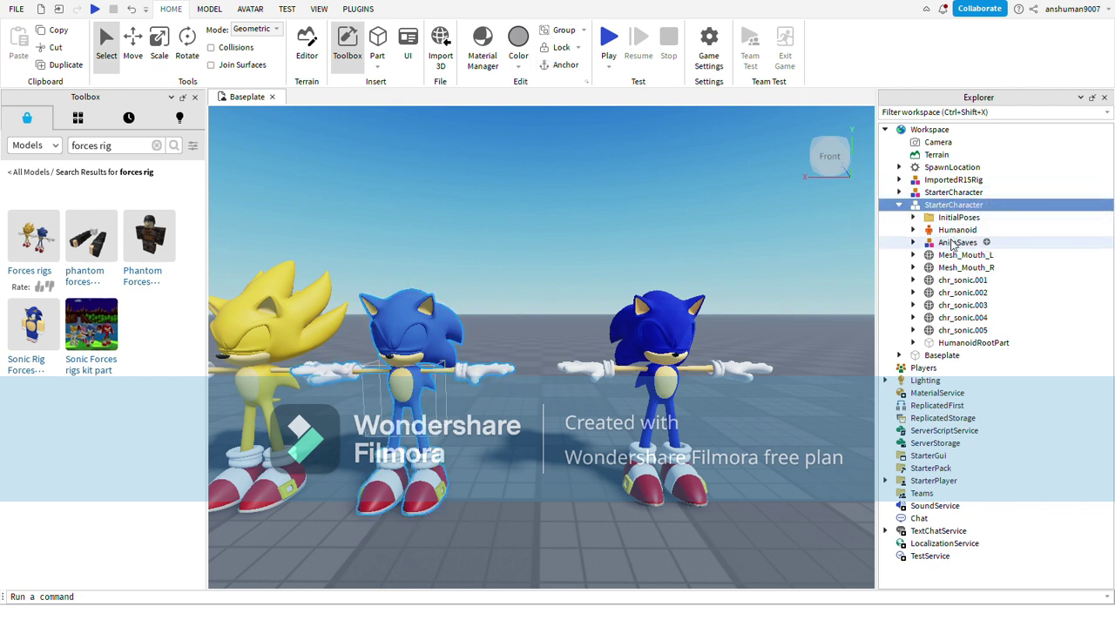
pyautogui.moveTo(963, 247); pyautogui.dragTo(953, 193)
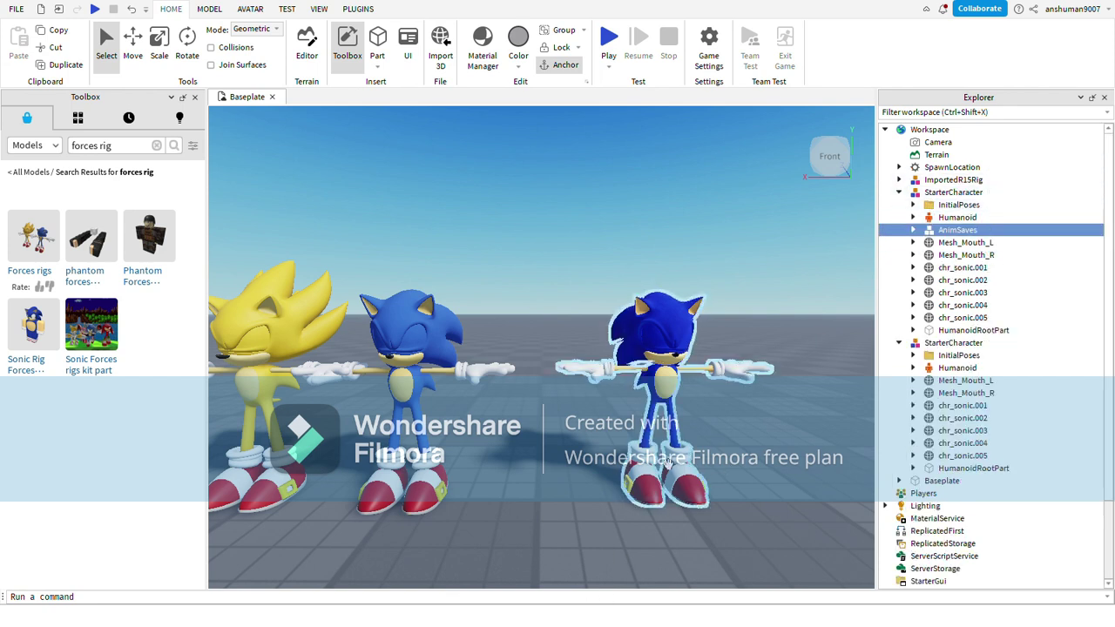
pyautogui.click(899, 194)
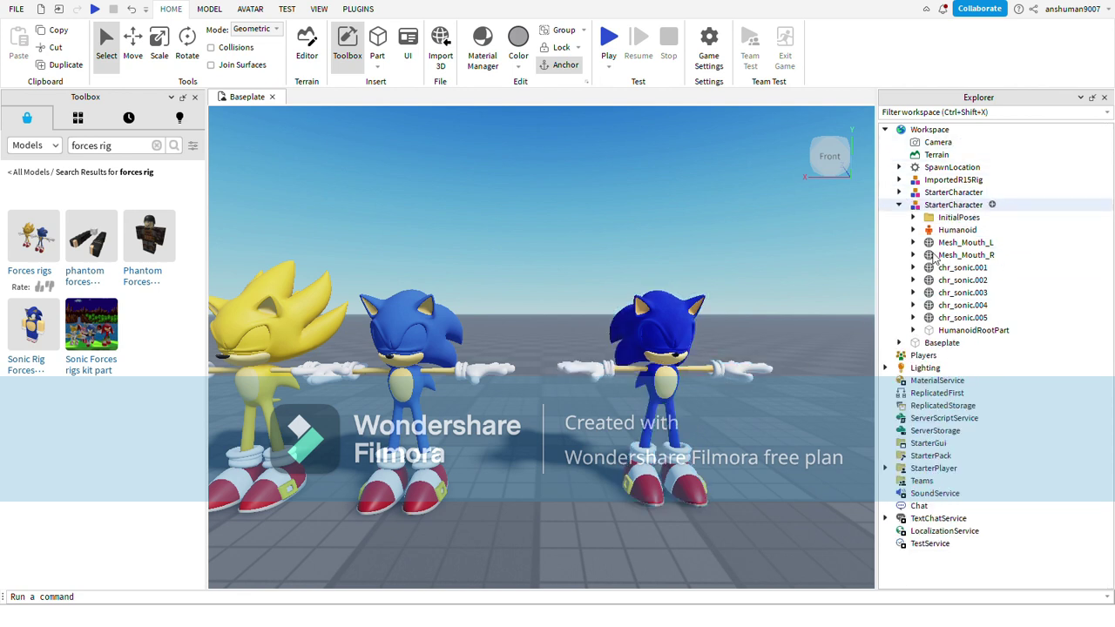
pyautogui.click(899, 205)
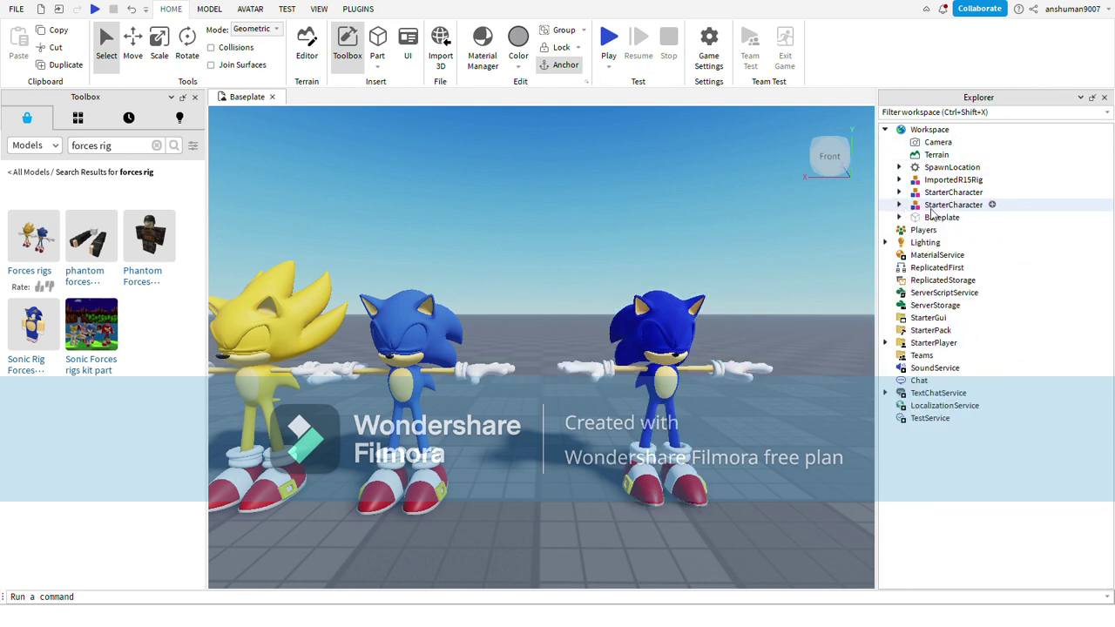
# Delete the imported light-blue StarterCharacter and the yellow ImportedR15Rig, keeping only the original StarterCharacter.
pyautogui.click(975, 205)
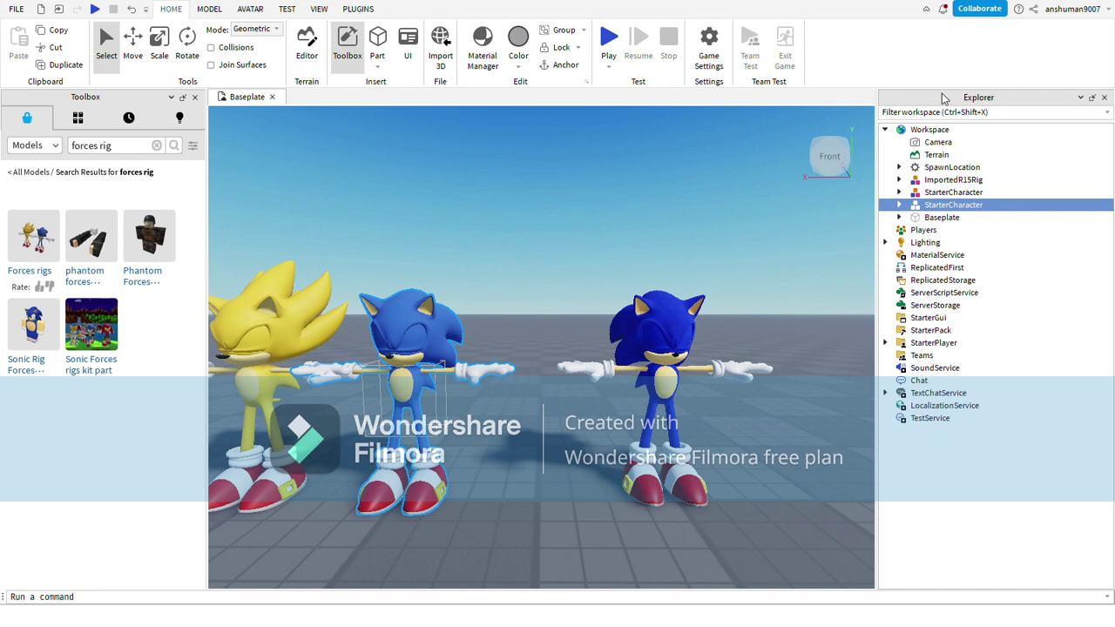
pyautogui.press('Delete')
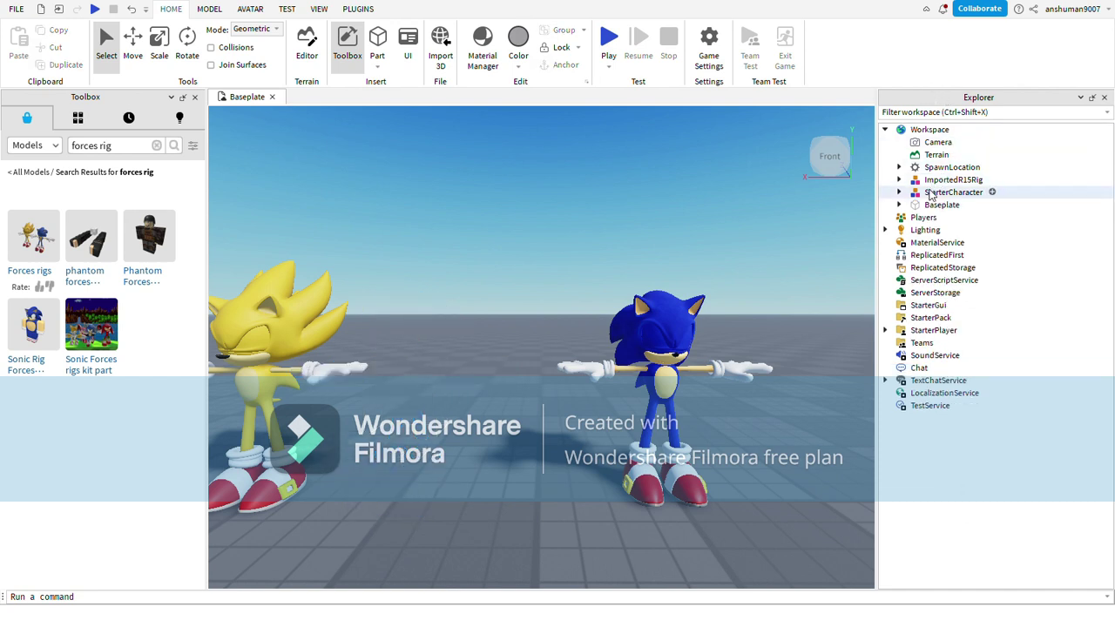
pyautogui.click(941, 181)
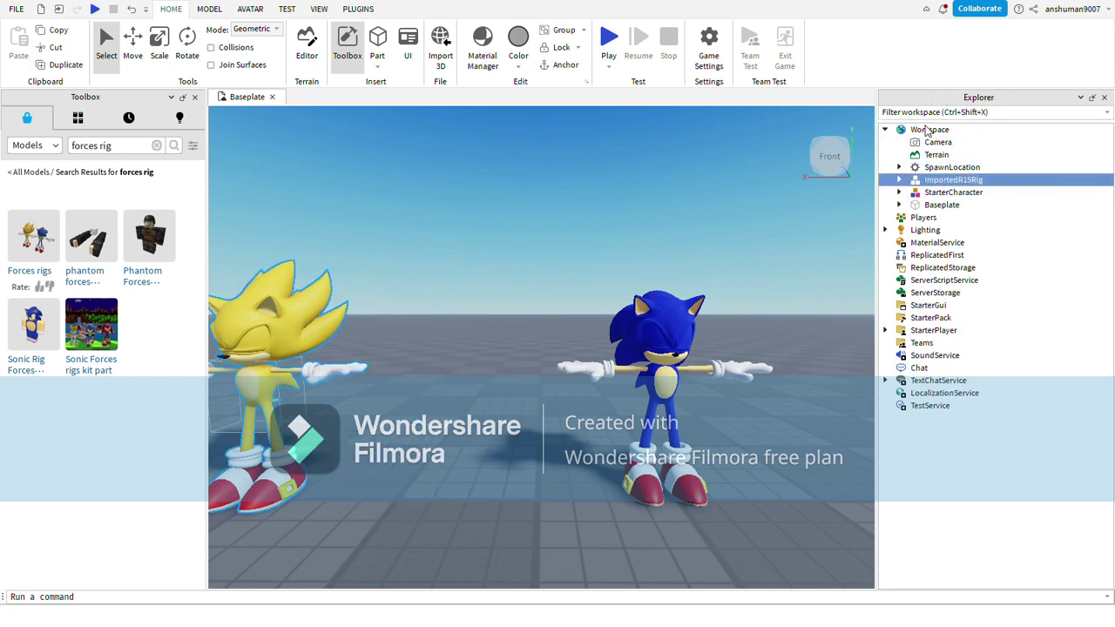
pyautogui.press('Delete')
pyautogui.press('d')
pyautogui.moveTo(578, 214); pyautogui.dragTo(578, 214, button='right')
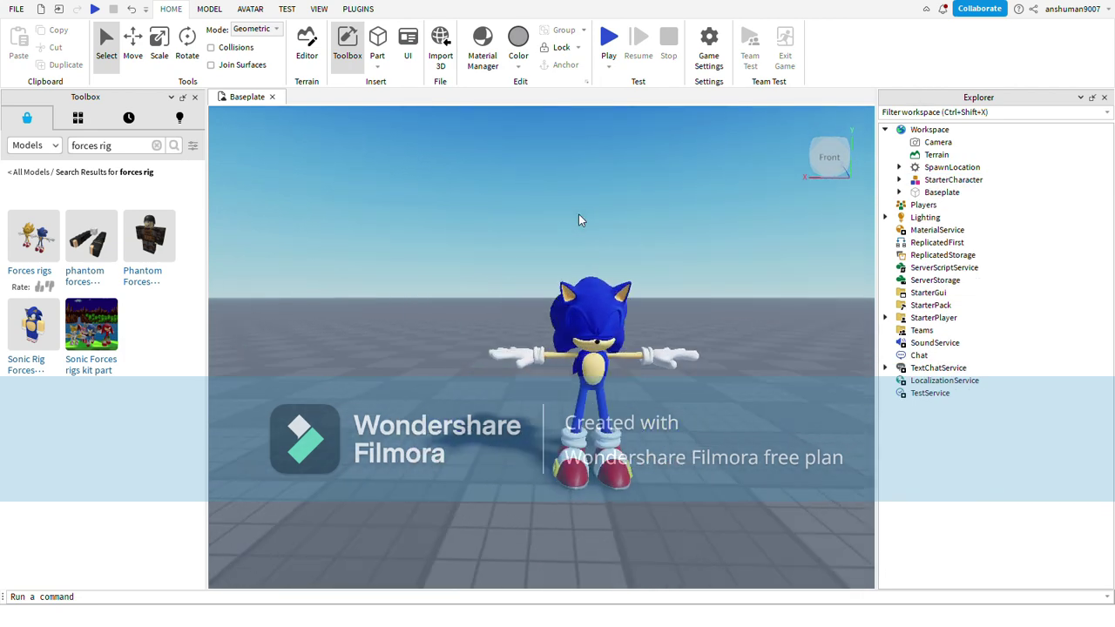
# Insert the Frontiers/Forces acceleration script from My Models into the workspace.
pyautogui.click(129, 120)
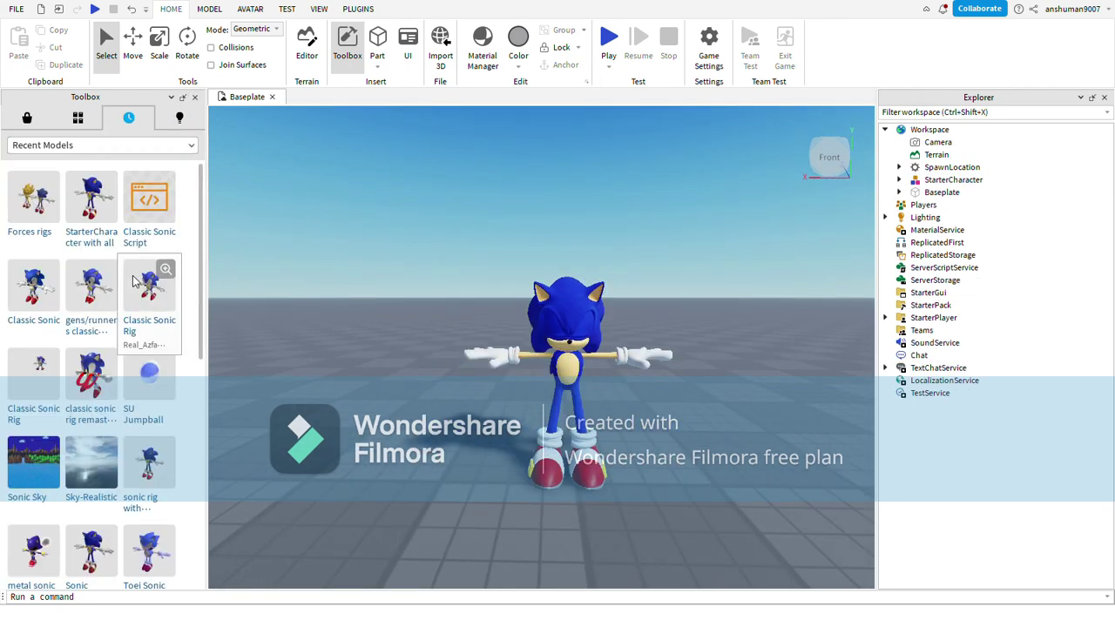
pyautogui.click(180, 117)
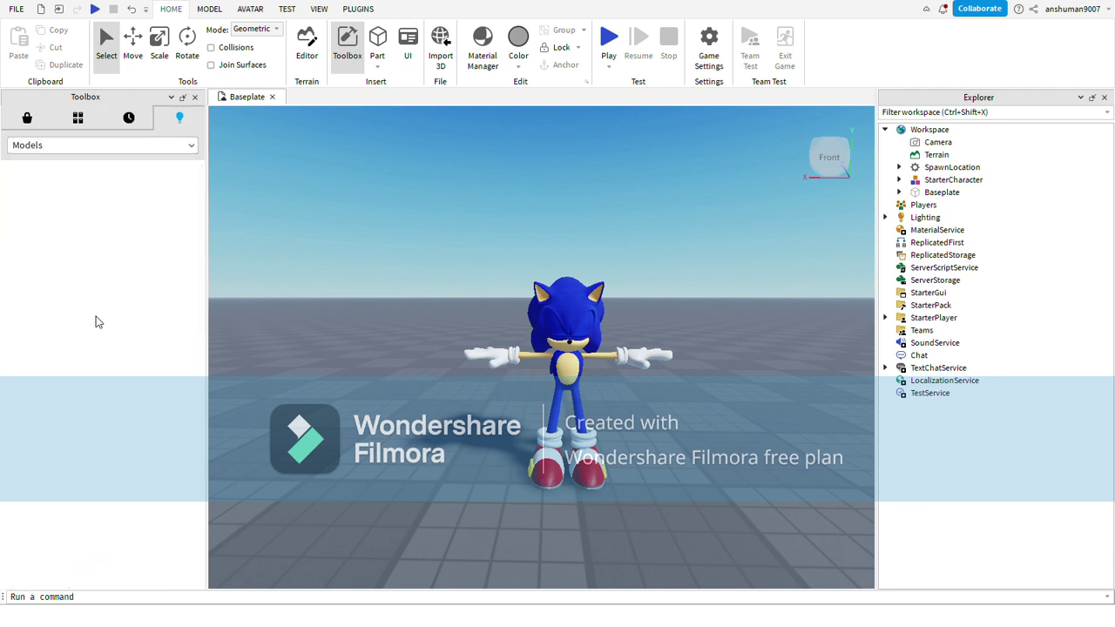
pyautogui.click(78, 117)
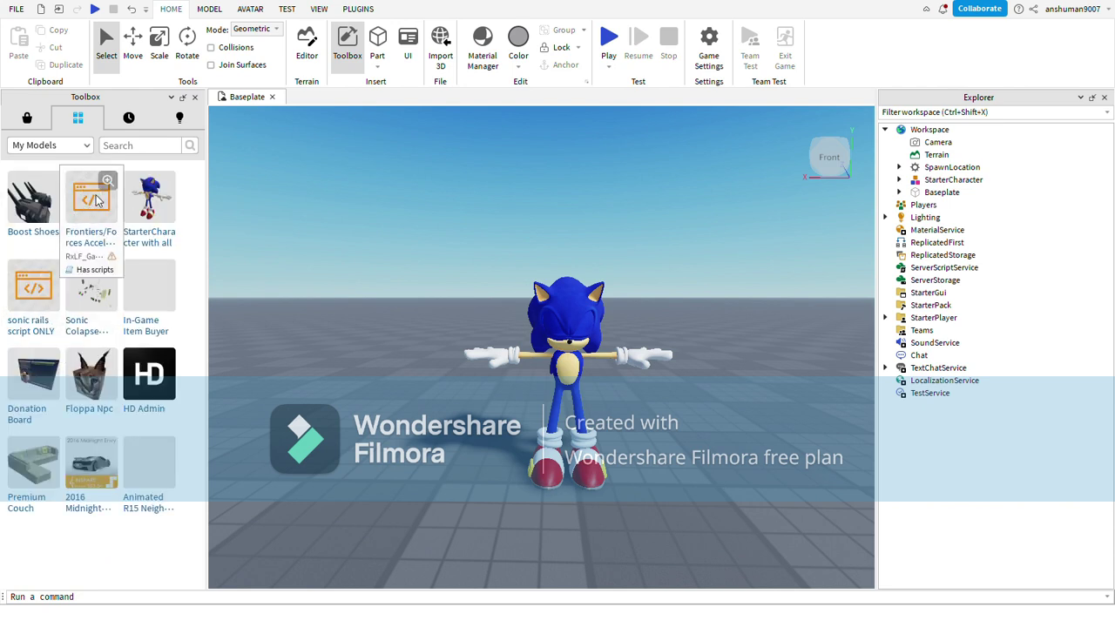
pyautogui.click(84, 225)
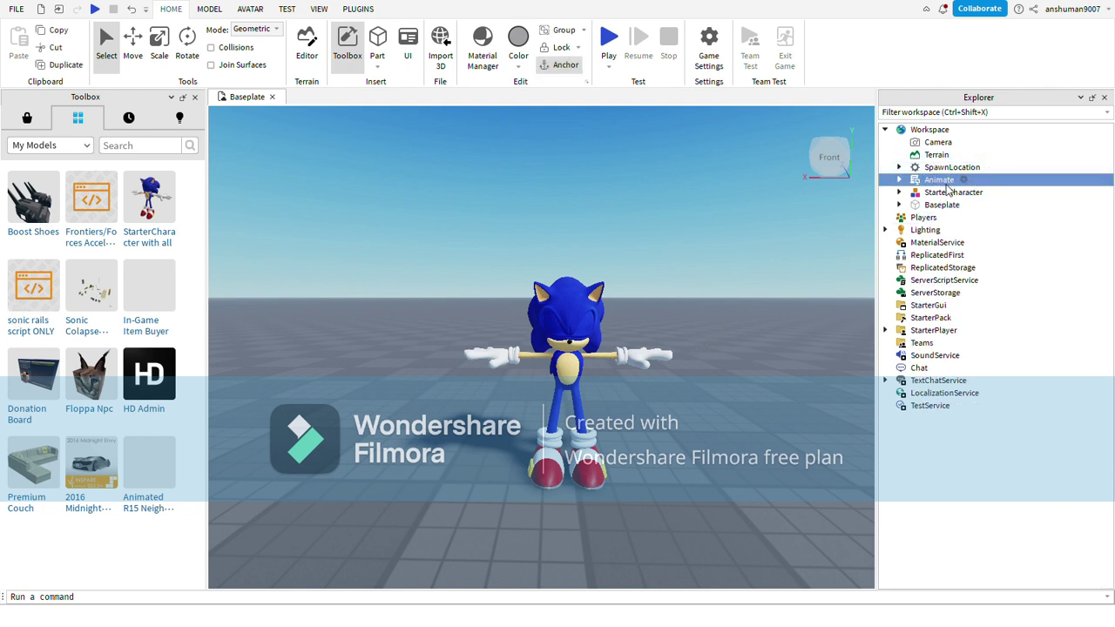
# Move the Animate script into StarterCharacterScripts, and move its nested Momentum script out directly under StarterCharacterScripts.
pyautogui.moveTo(939, 186); pyautogui.dragTo(956, 352)
pyautogui.click(919, 343)
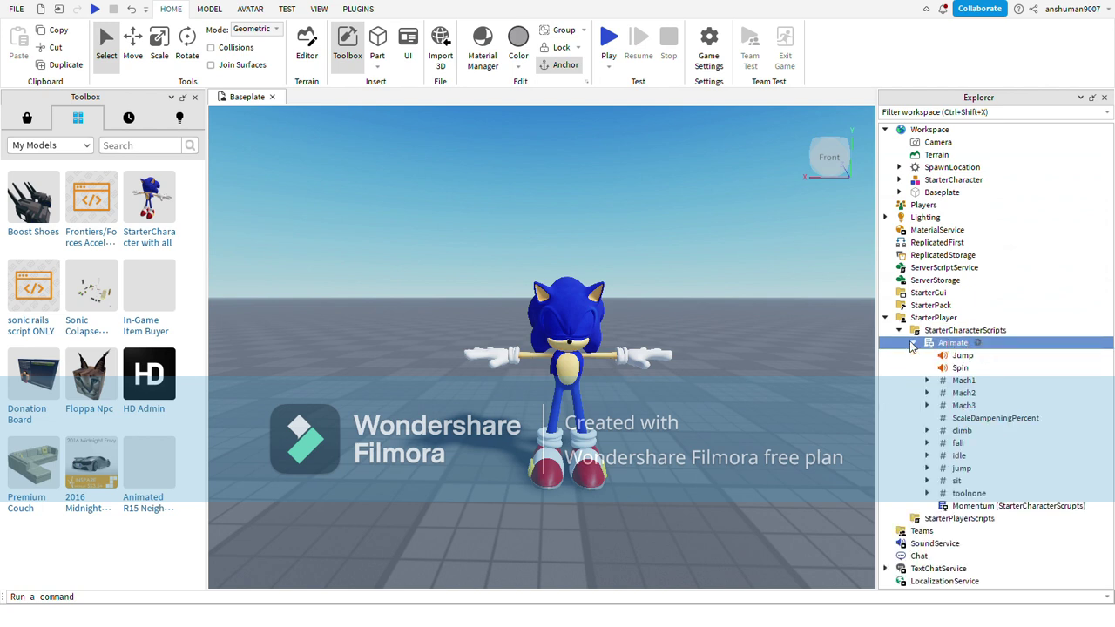
pyautogui.scroll(-1, 975, 471)
pyautogui.moveTo(989, 485); pyautogui.dragTo(903, 315)
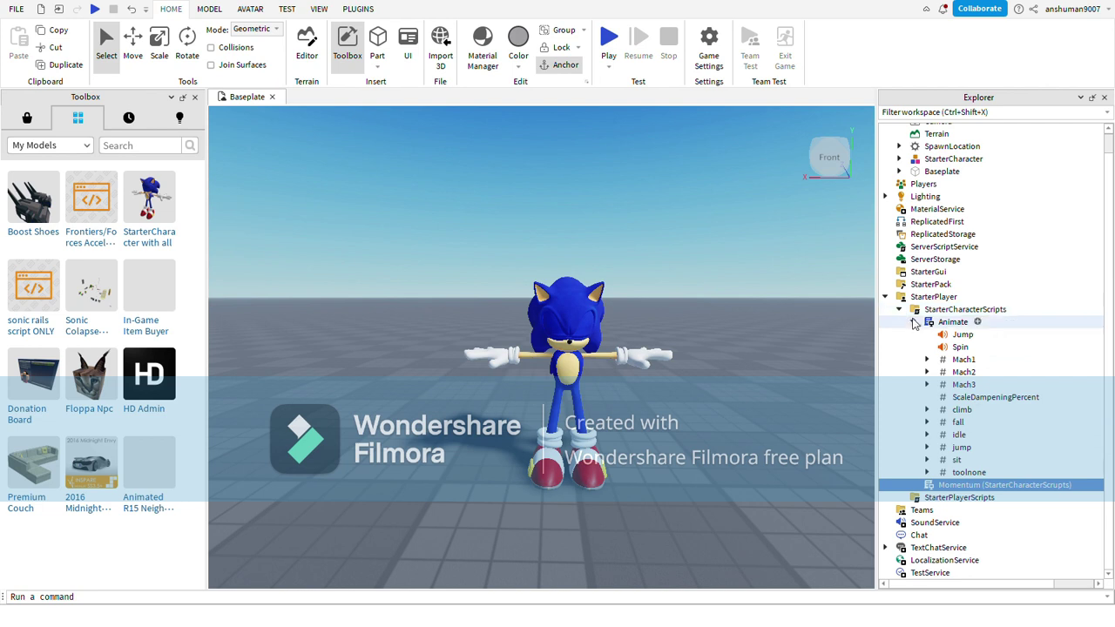
pyautogui.click(913, 321)
# Select the StarterCharacter in the viewport and open the Animation Editor.
pyautogui.click(315, 9)
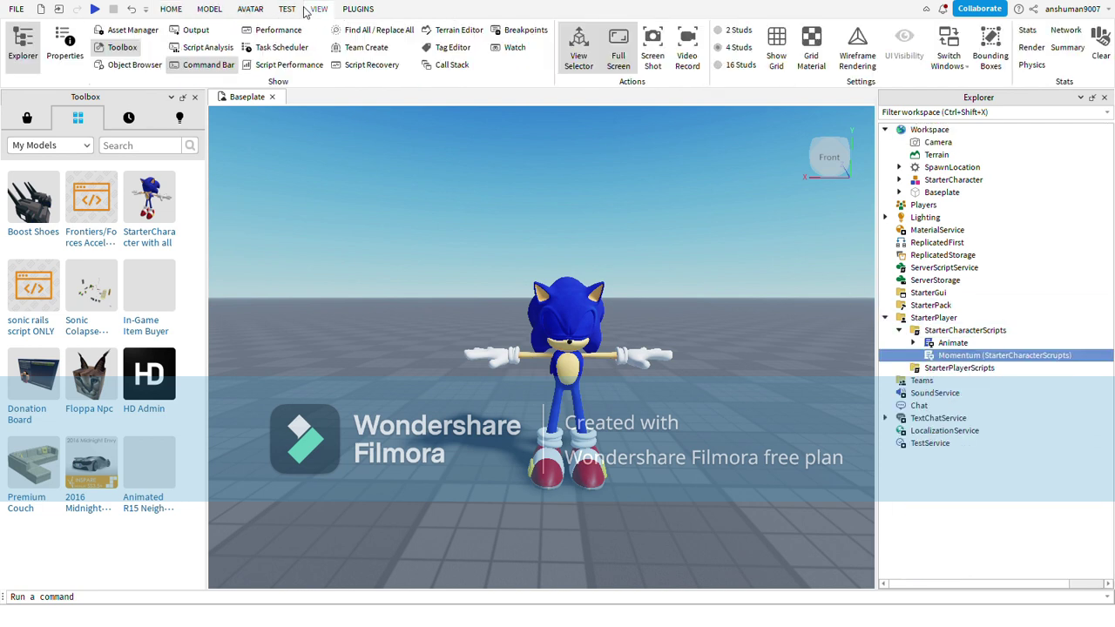
pyautogui.click(287, 10)
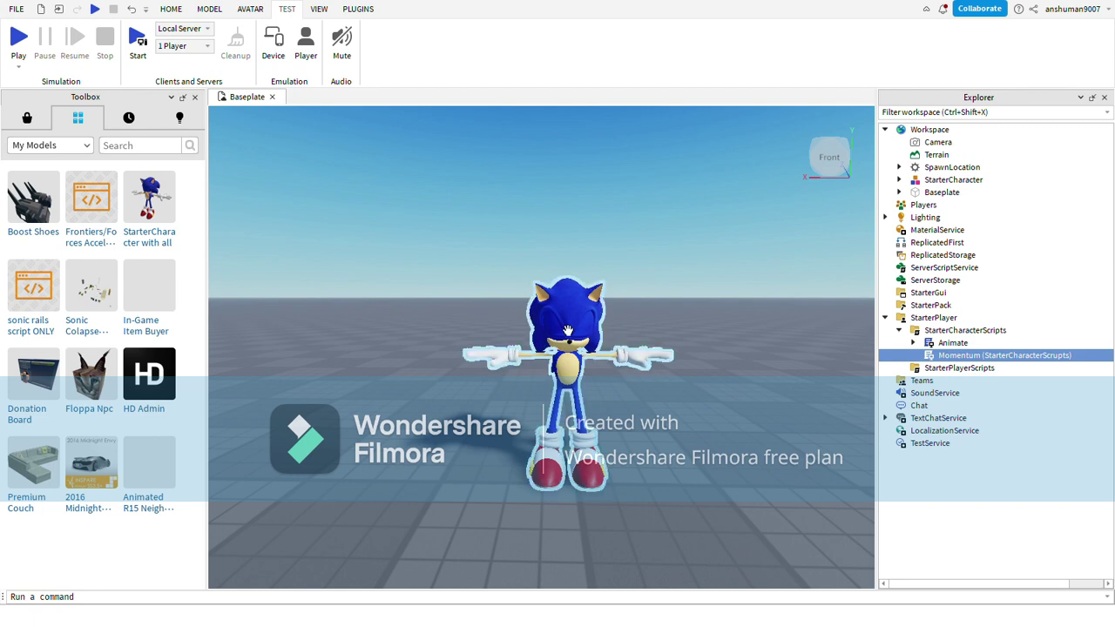
pyautogui.scroll(5, 746, 278)
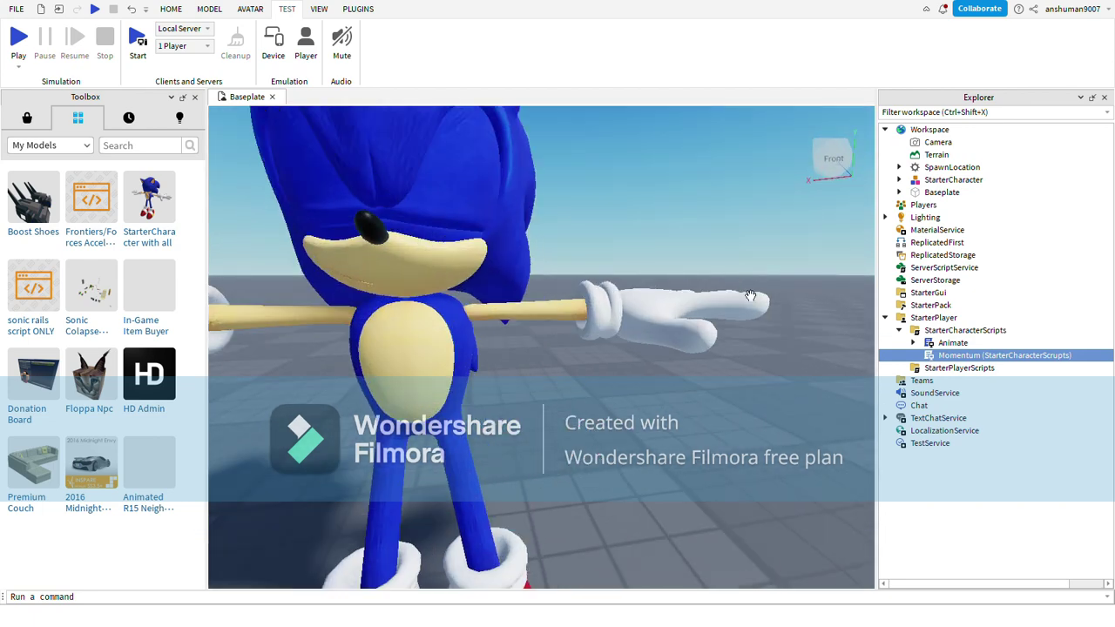
pyautogui.scroll(-6, 658, 252)
pyautogui.scroll(2, 642, 293)
pyautogui.click(567, 338)
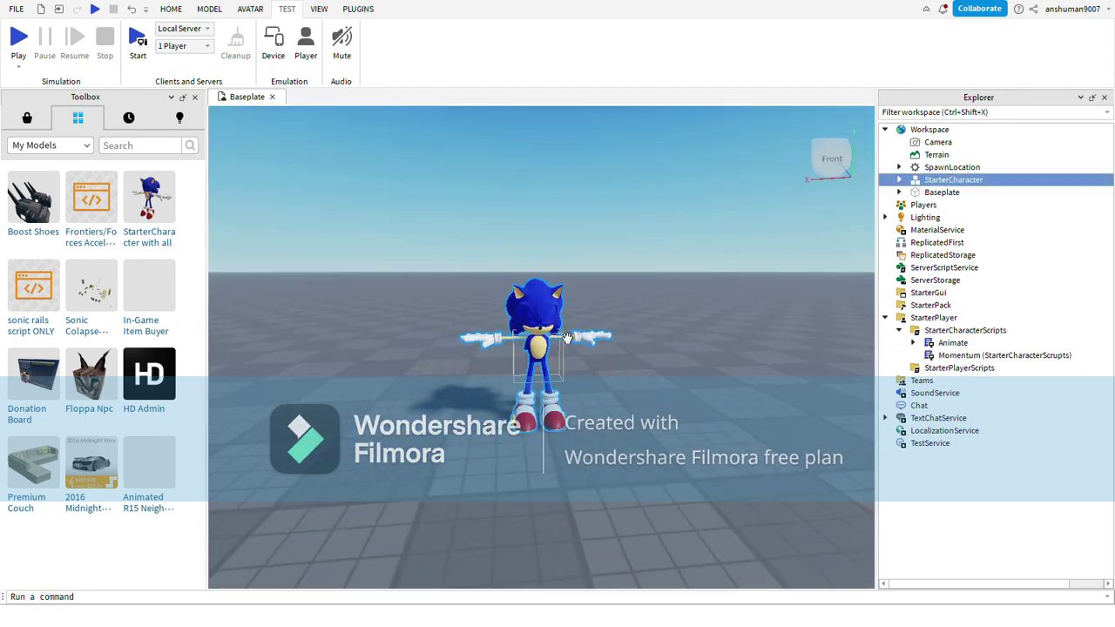
pyautogui.click(250, 9)
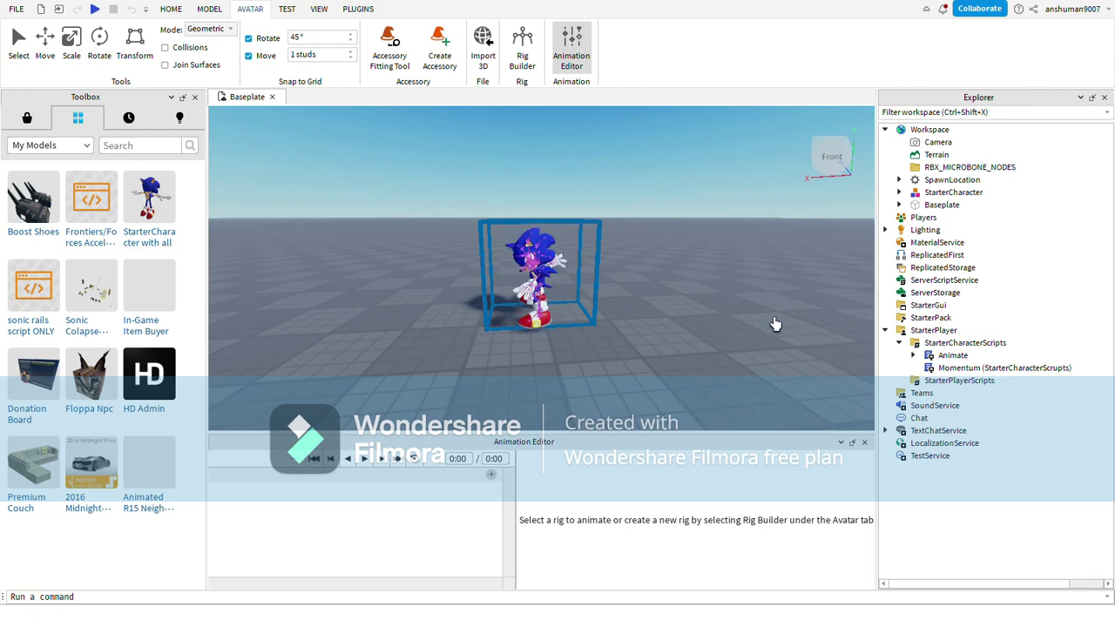
# Choose the StarterCharacter as the rig to animate and load its Forces Sonic_Grind animation.
pyautogui.moveTo(733, 299)
pyautogui.mouseDown(button='right')
pyautogui.moveTo(743, 303)
pyautogui.moveTo(731, 302)
pyautogui.mouseUp(button='right')
pyautogui.scroll(4, 732, 302)
pyautogui.scroll(-4, 732, 301)
pyautogui.press('w')
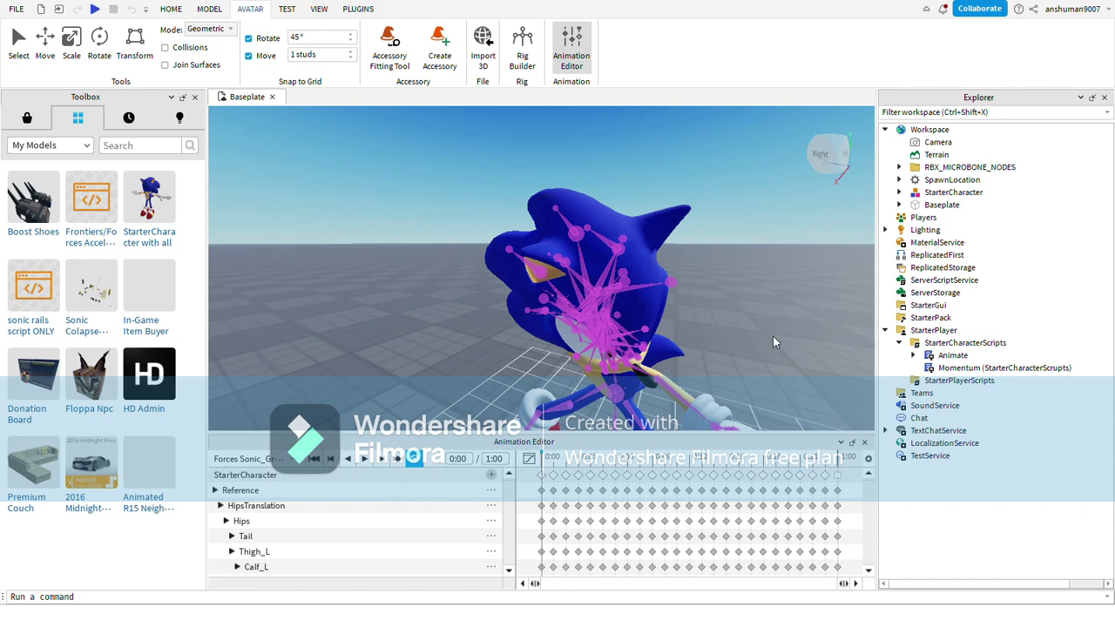
# Load the FixedIndle animation for the StarterCharacter and preview its playback from the front.
pyautogui.moveTo(674, 320); pyautogui.dragTo(666, 300, button='right')
pyautogui.press('s')
pyautogui.press('w')
pyautogui.moveTo(499, 405); pyautogui.dragTo(500, 405, button='right')
pyautogui.click(364, 459)
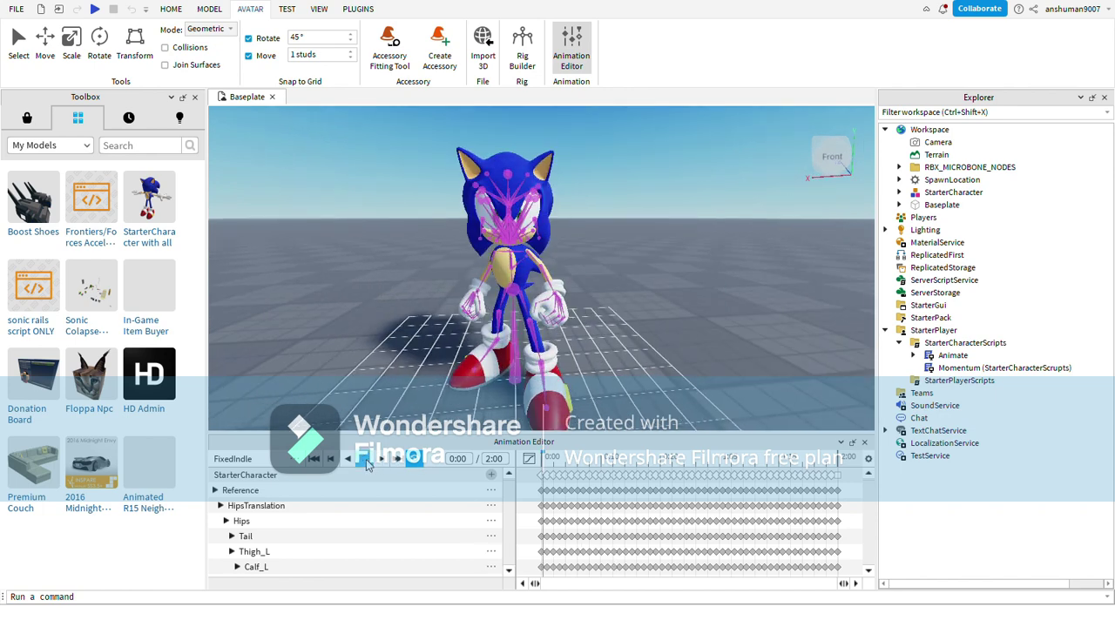
pyautogui.click(365, 459)
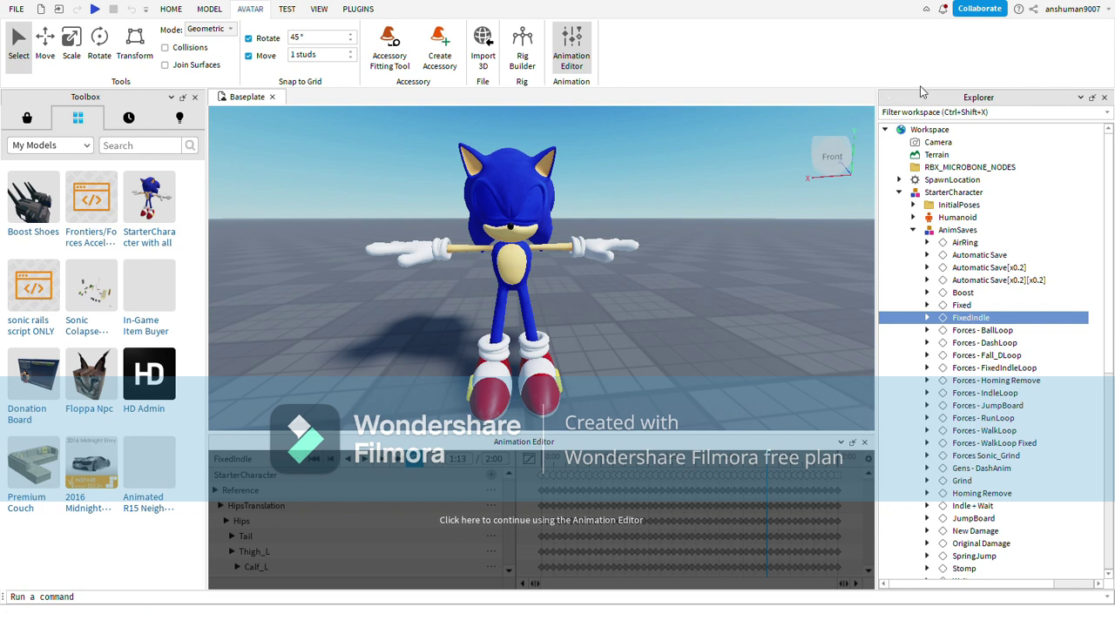
pyautogui.scroll(-3, 974, 319)
pyautogui.scroll(3, 973, 318)
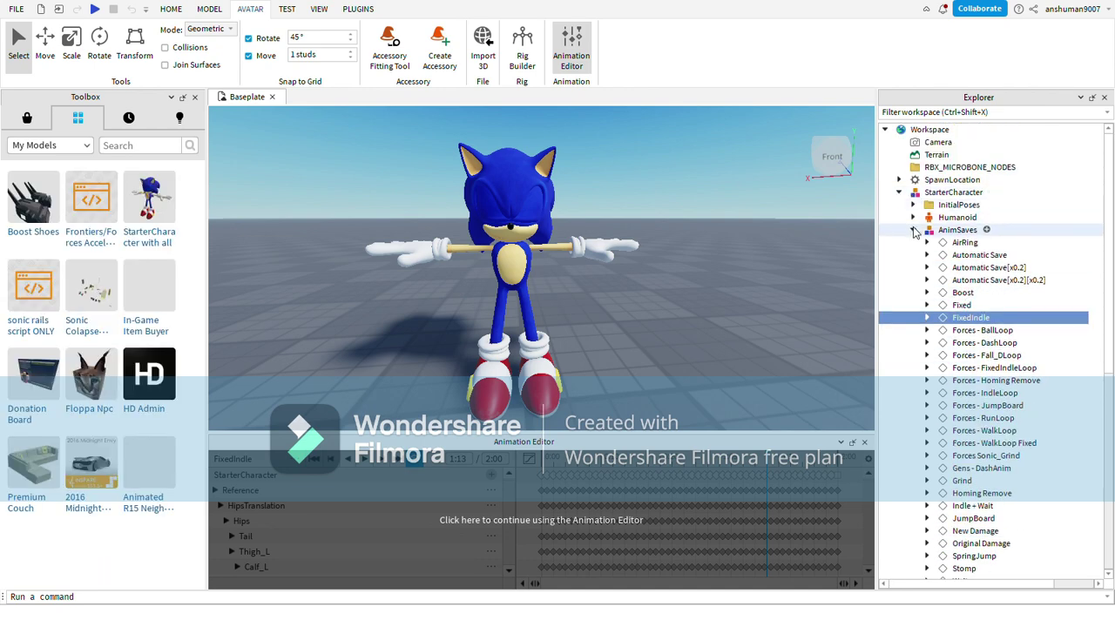
pyautogui.click(912, 230)
pyautogui.scroll(-1, 1005, 371)
pyautogui.doubleClick(953, 471)
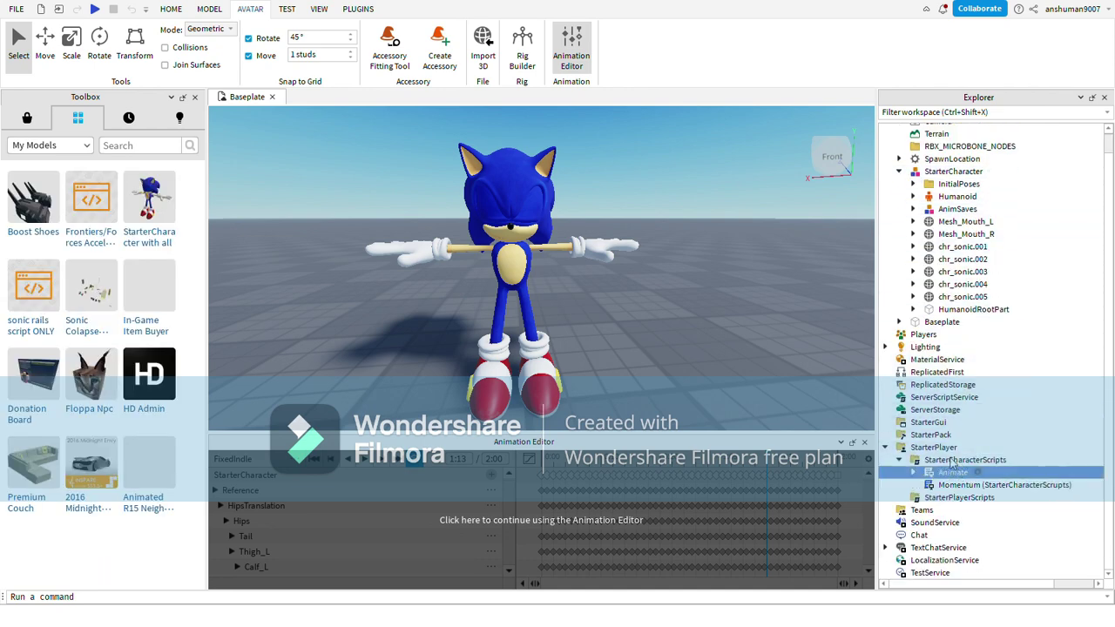
pyautogui.scroll(-3, 579, 262)
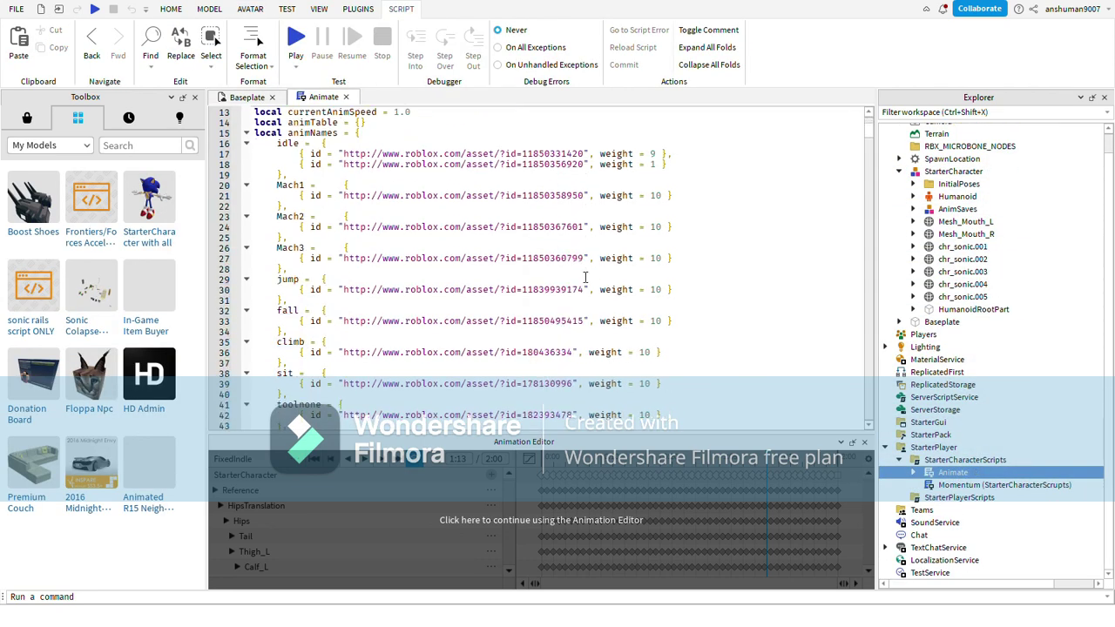
pyautogui.moveTo(590, 190); pyautogui.dragTo(533, 190)
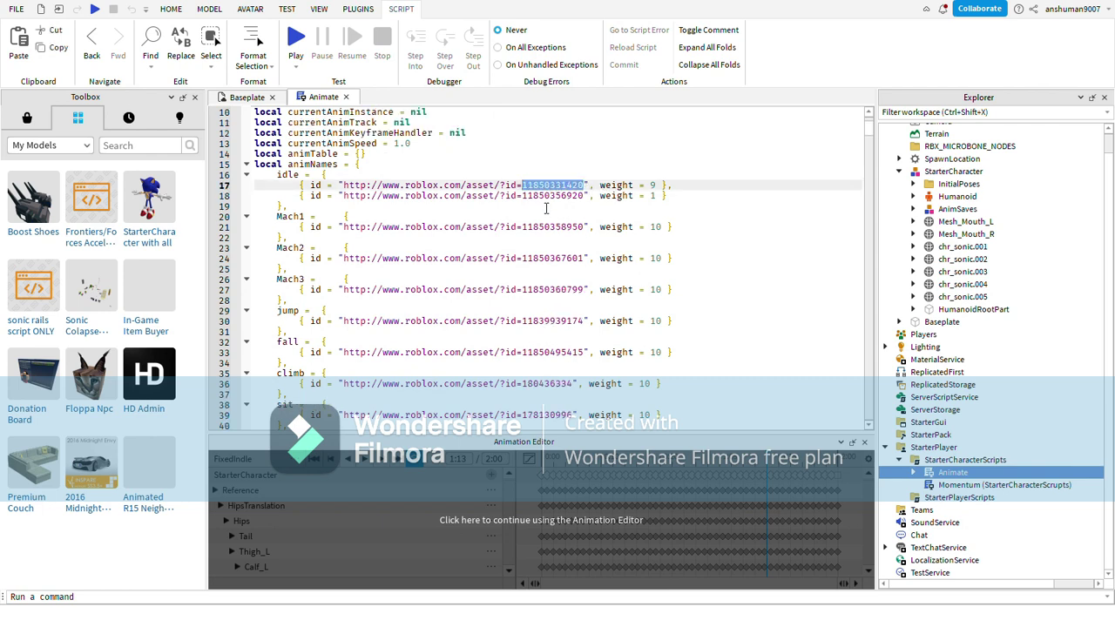
pyautogui.hotkey('ctrl', 'v')
pyautogui.click(346, 96)
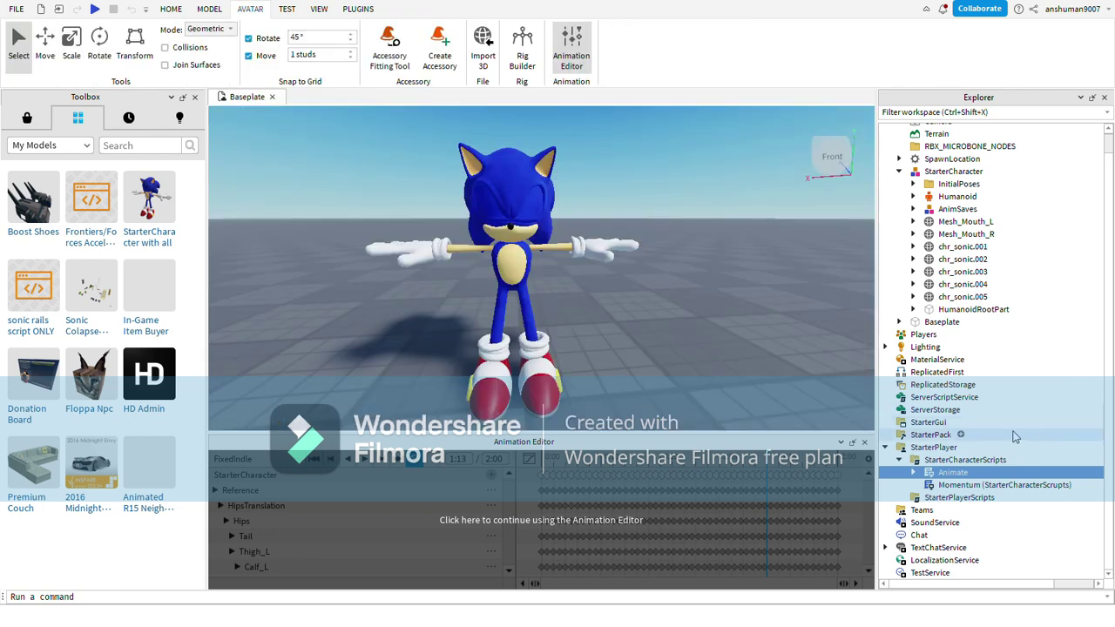
pyautogui.click(914, 472)
pyautogui.scroll(-3, 925, 401)
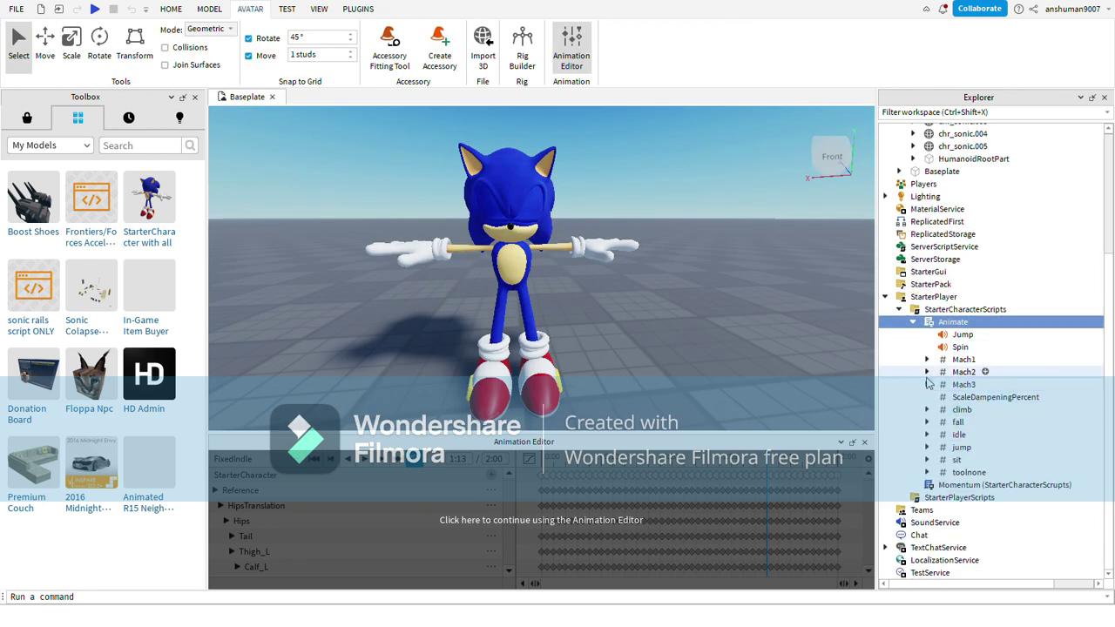
pyautogui.click(927, 435)
pyautogui.click(982, 447)
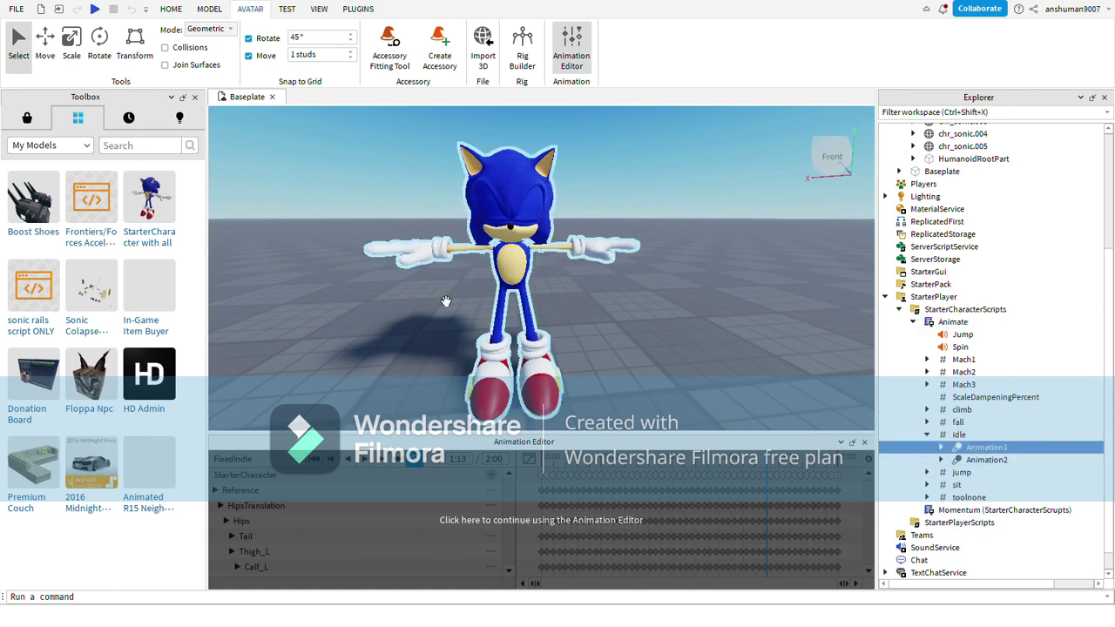
pyautogui.click(319, 9)
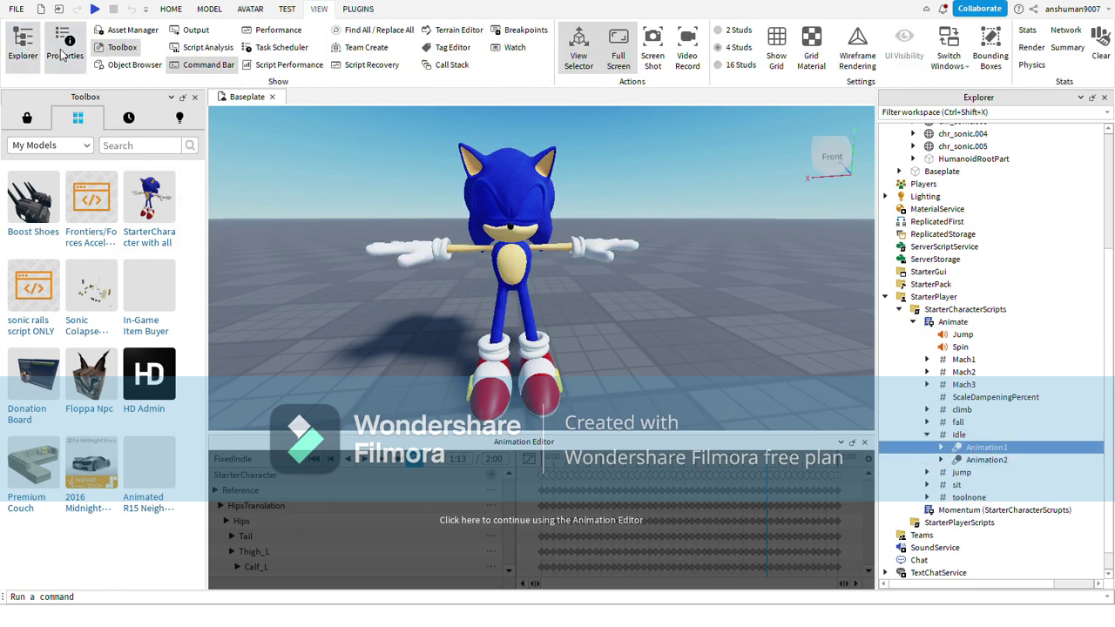
pyautogui.click(65, 44)
pyautogui.click(1081, 166)
pyautogui.hotkey('ctrl', 'v')
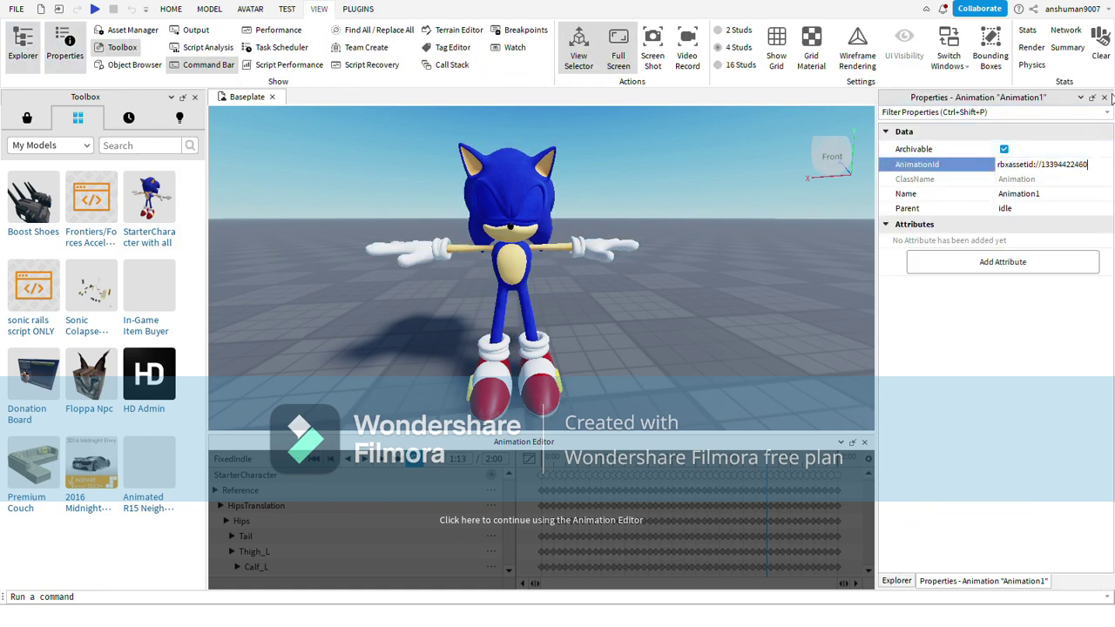
pyautogui.click(1104, 99)
# Load the Indle + Wait animation for the StarterCharacter, preview its playback and save it.
pyautogui.click(517, 303)
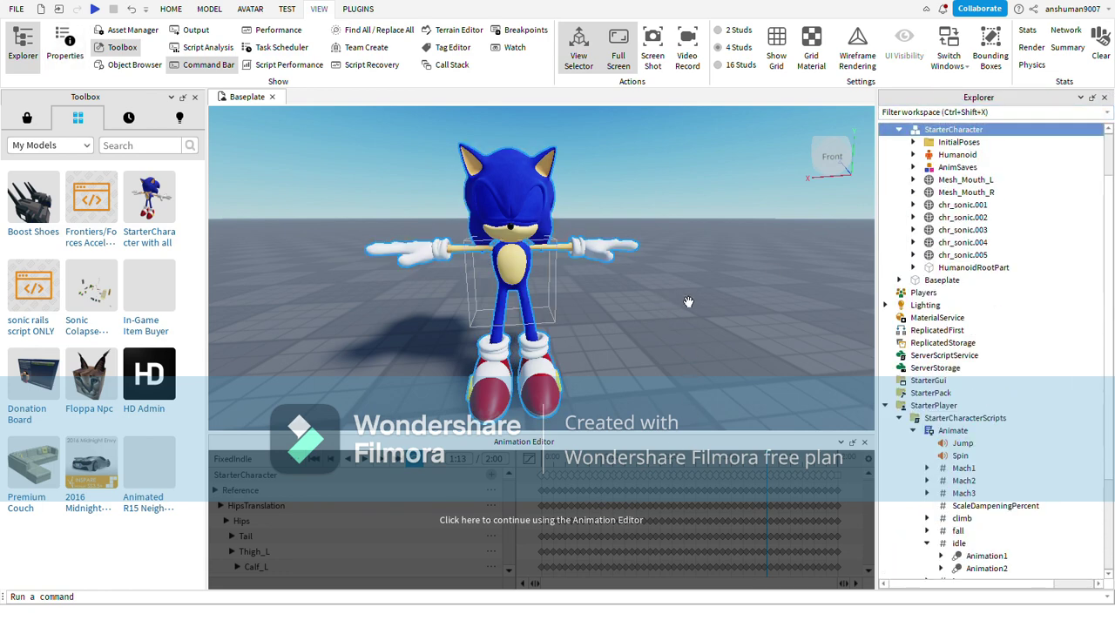
pyautogui.click(738, 336)
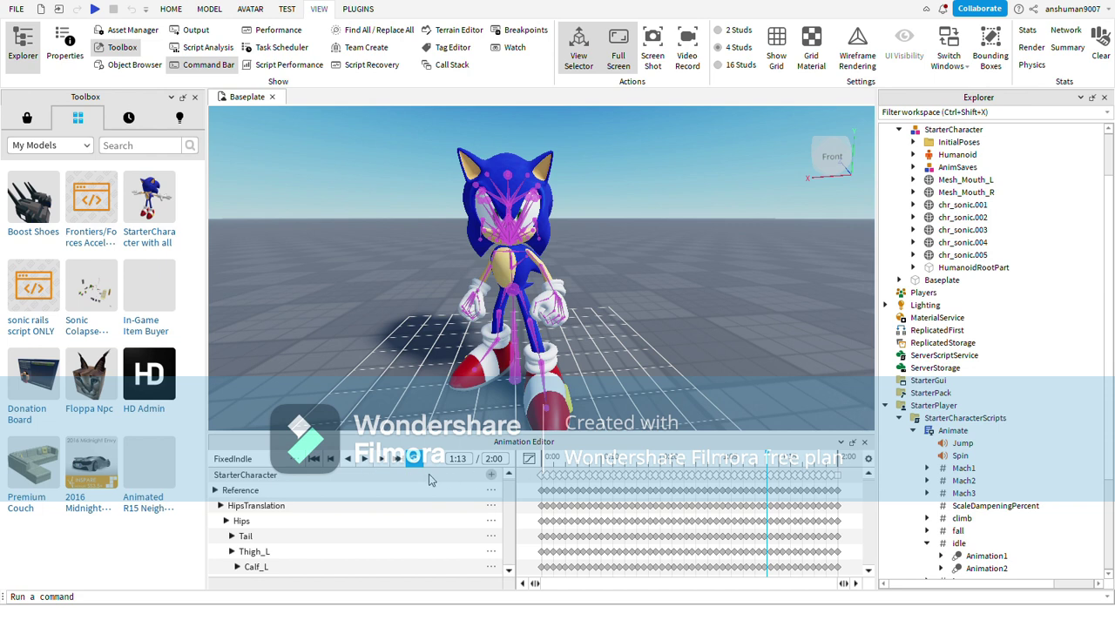
pyautogui.click(364, 459)
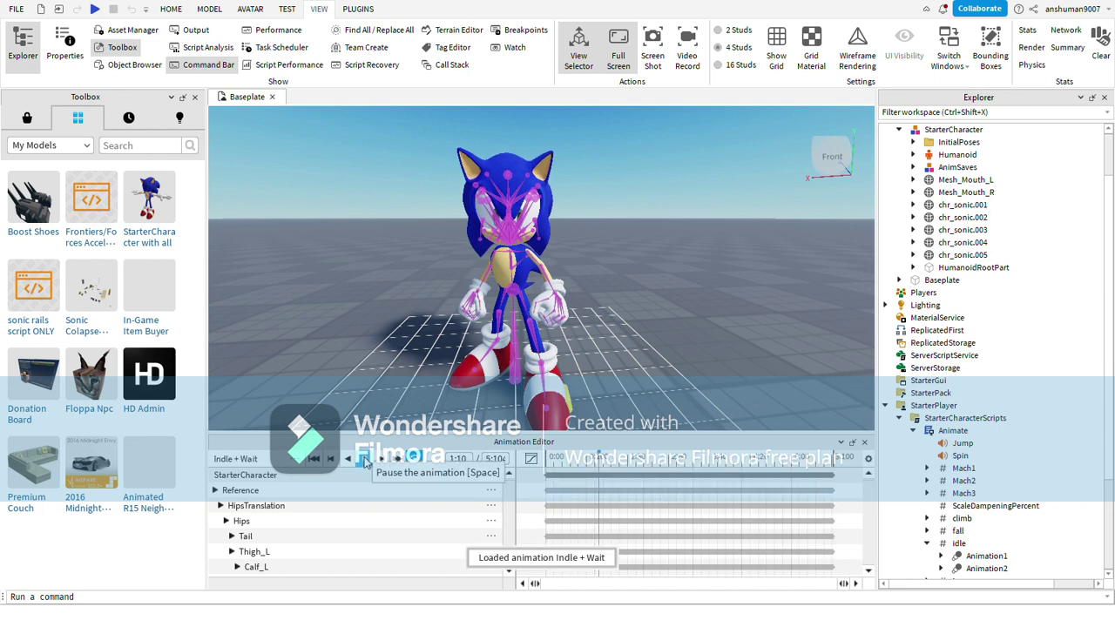
pyautogui.click(364, 458)
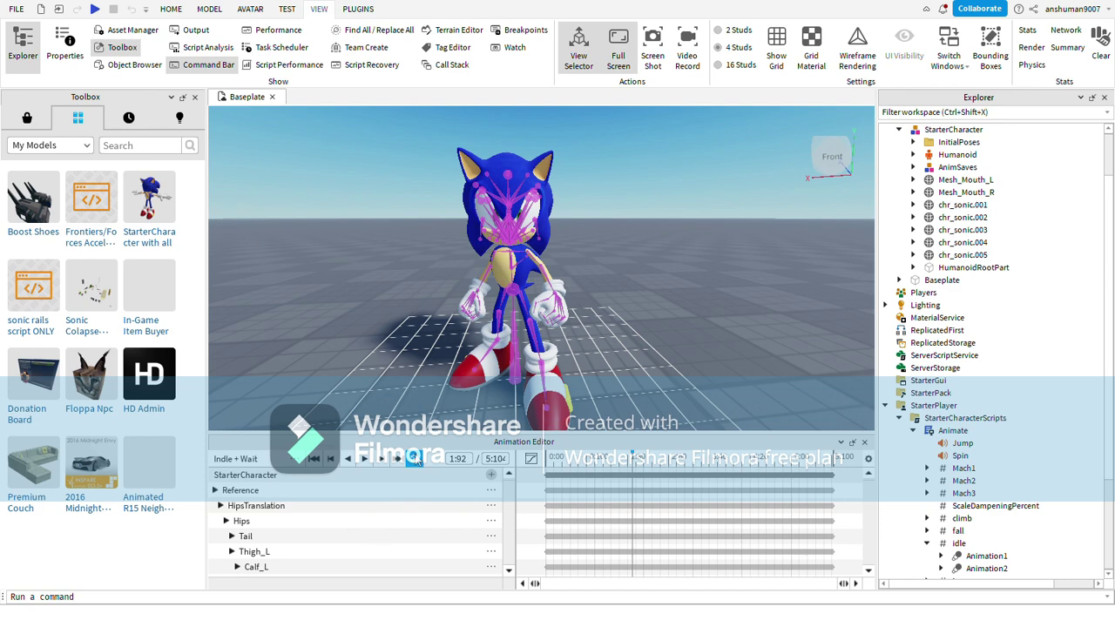
pyautogui.hotkey('ctrl', 's')
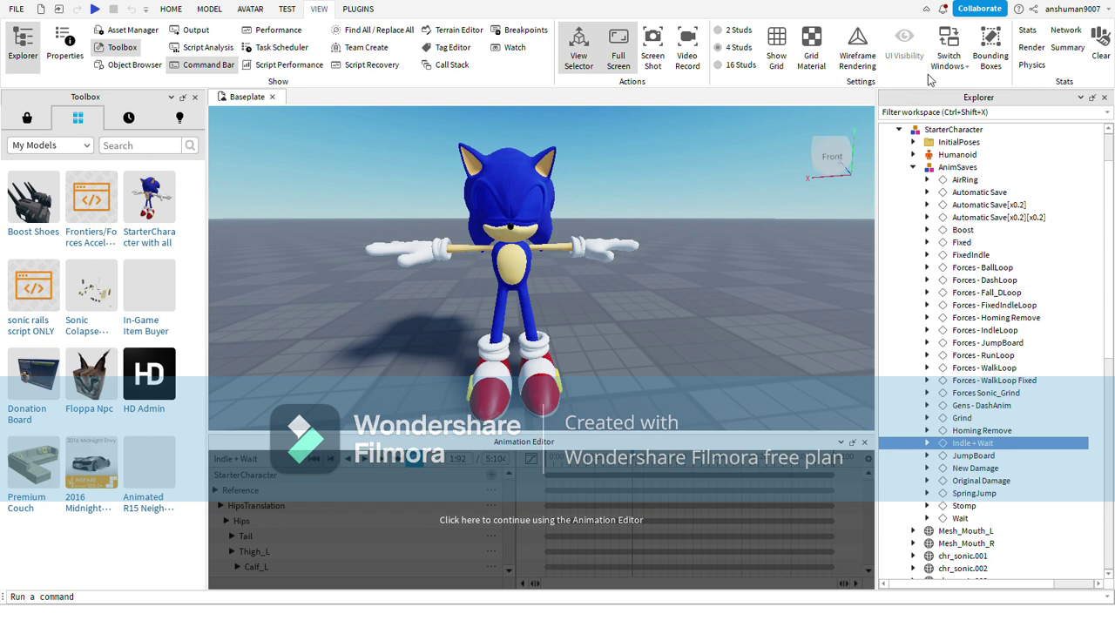
pyautogui.click(864, 443)
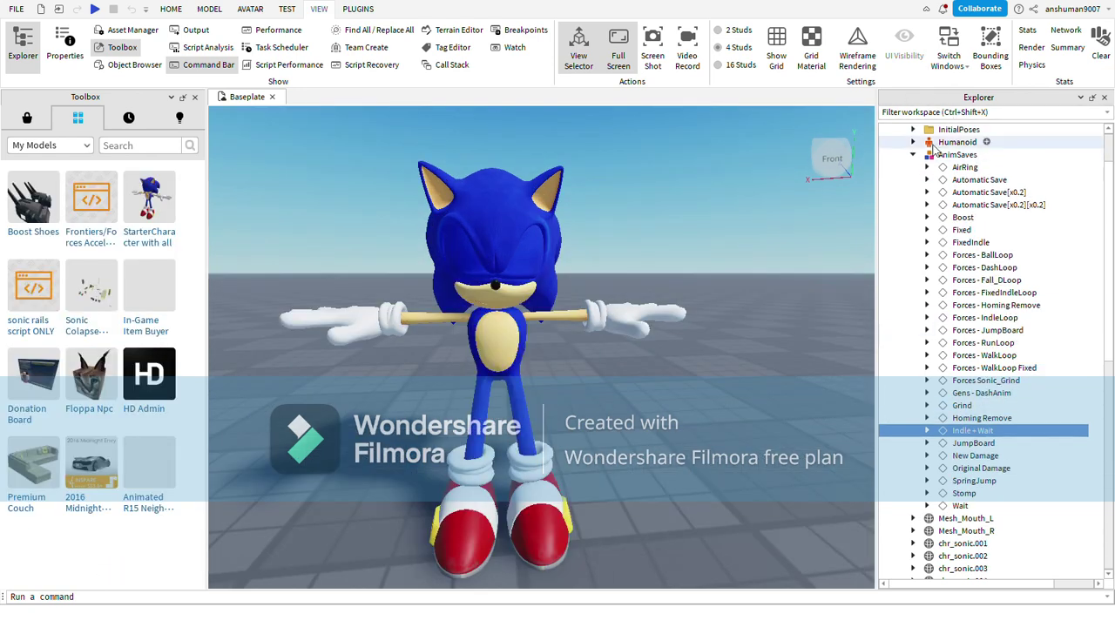
pyautogui.scroll(-10, 962, 431)
pyautogui.click(966, 434)
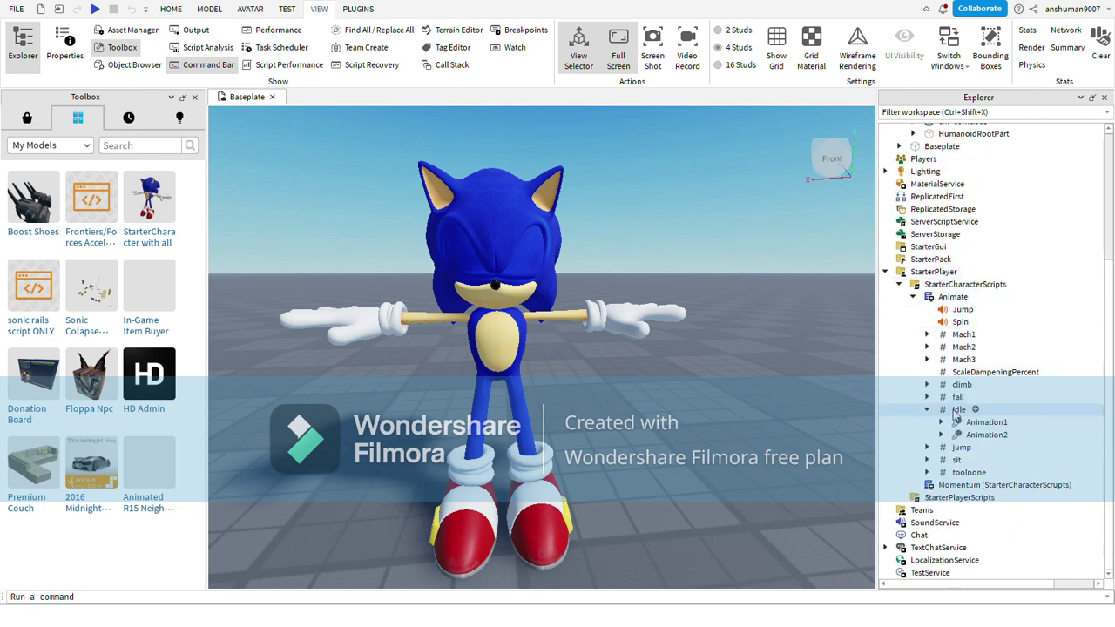
pyautogui.click(76, 56)
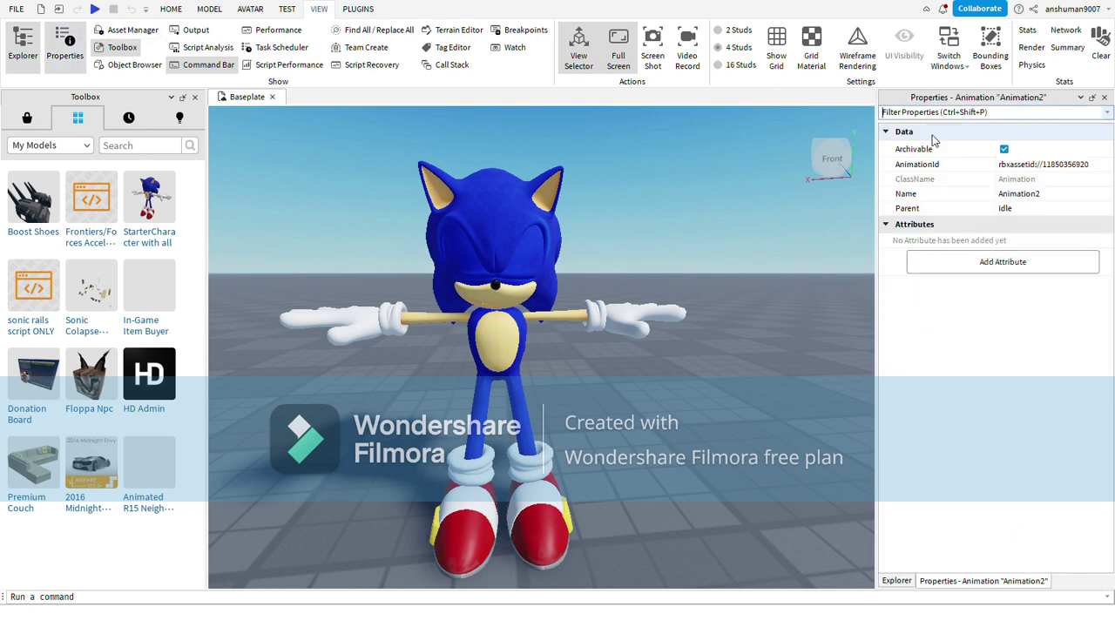
pyautogui.doubleClick(1062, 164)
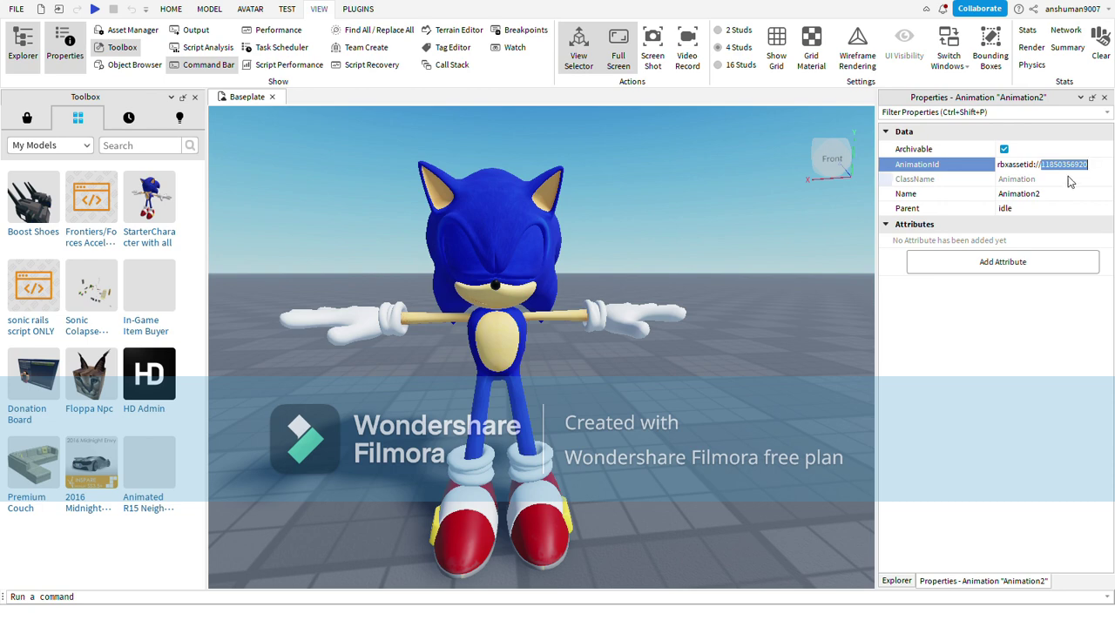
pyautogui.hotkey('ctrl', 'v')
pyautogui.click(1103, 97)
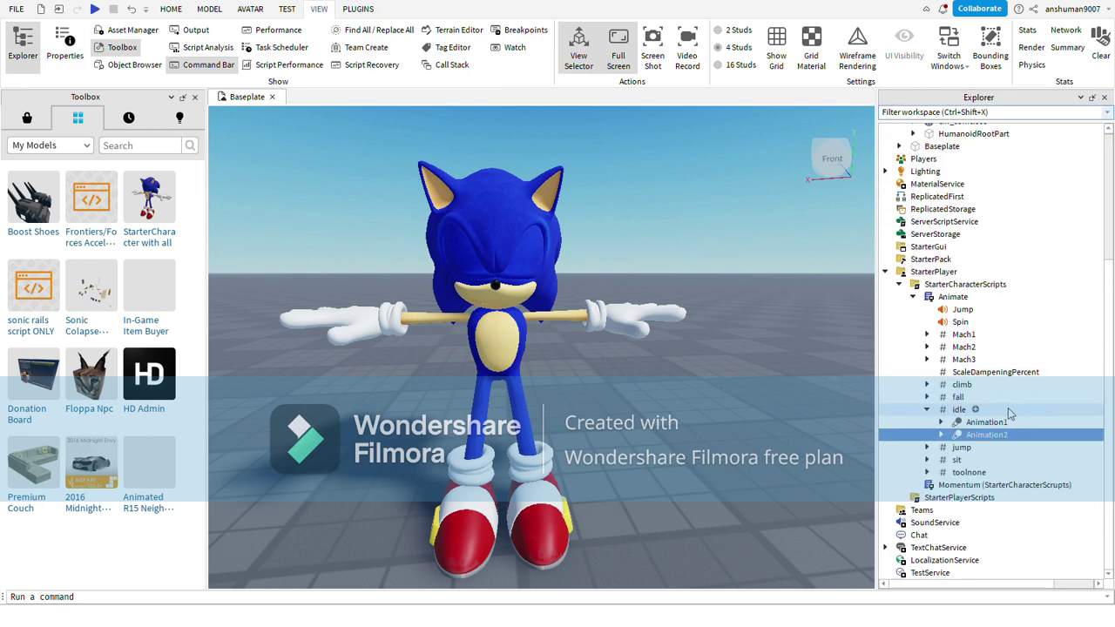
pyautogui.click(947, 298)
pyautogui.doubleClick(952, 297)
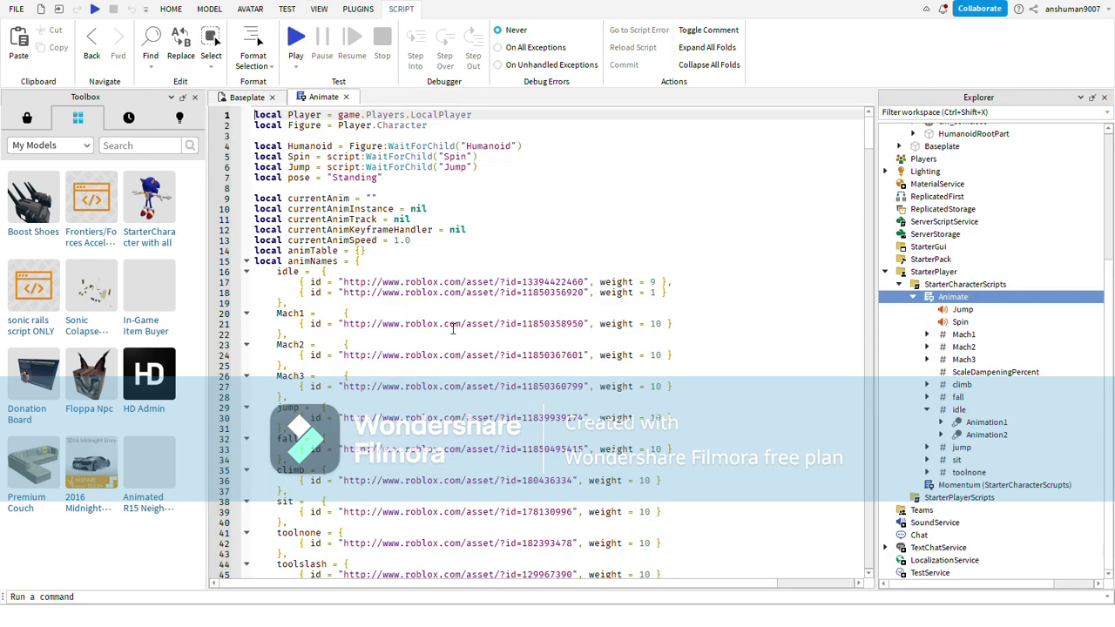
pyautogui.moveTo(586, 294); pyautogui.dragTo(524, 294)
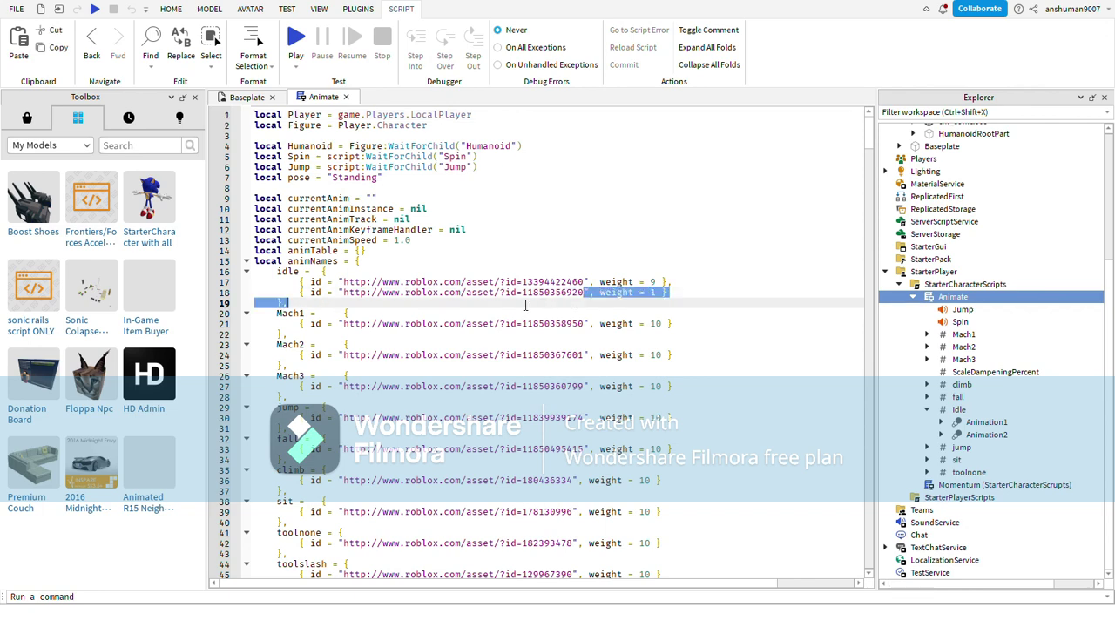
pyautogui.hotkey('ctrl', 'v')
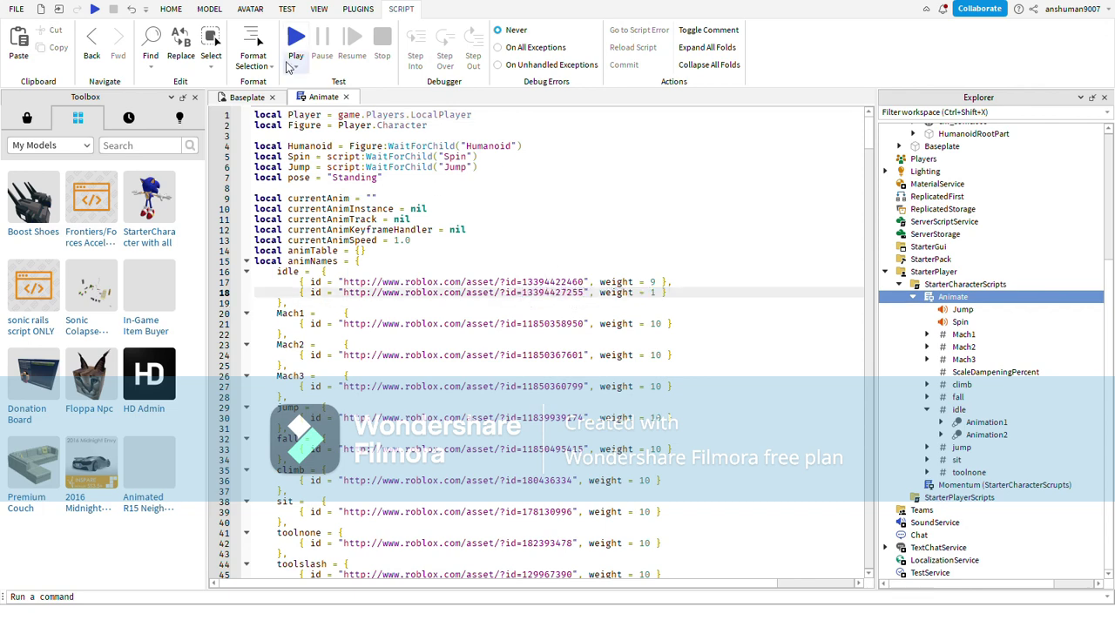
pyautogui.click(346, 96)
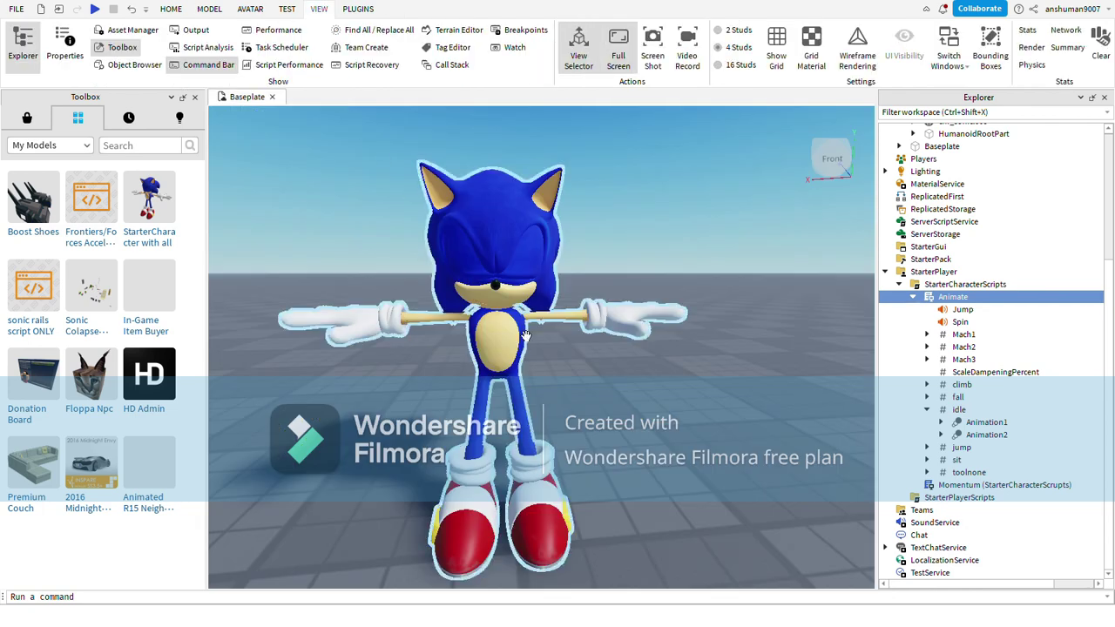
# Open the Animation Editor for the StarterCharacter and preview its Forces - WalkLoop Fixed and Forces - WalkLoop animations.
pyautogui.click(444, 162)
pyautogui.click(285, 9)
pyautogui.click(250, 9)
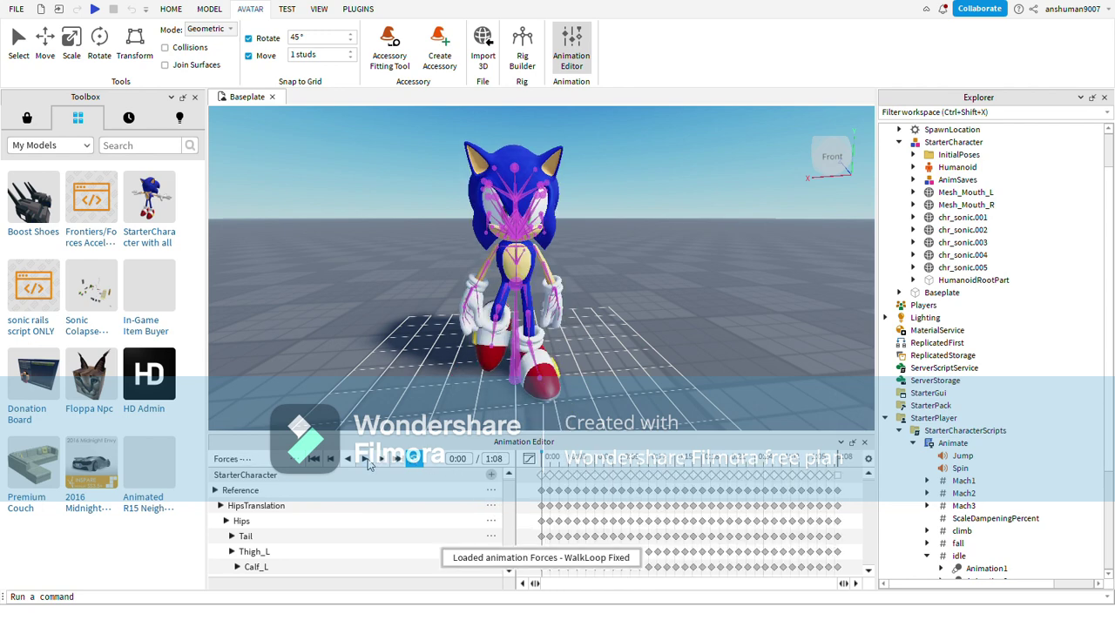
pyautogui.click(365, 460)
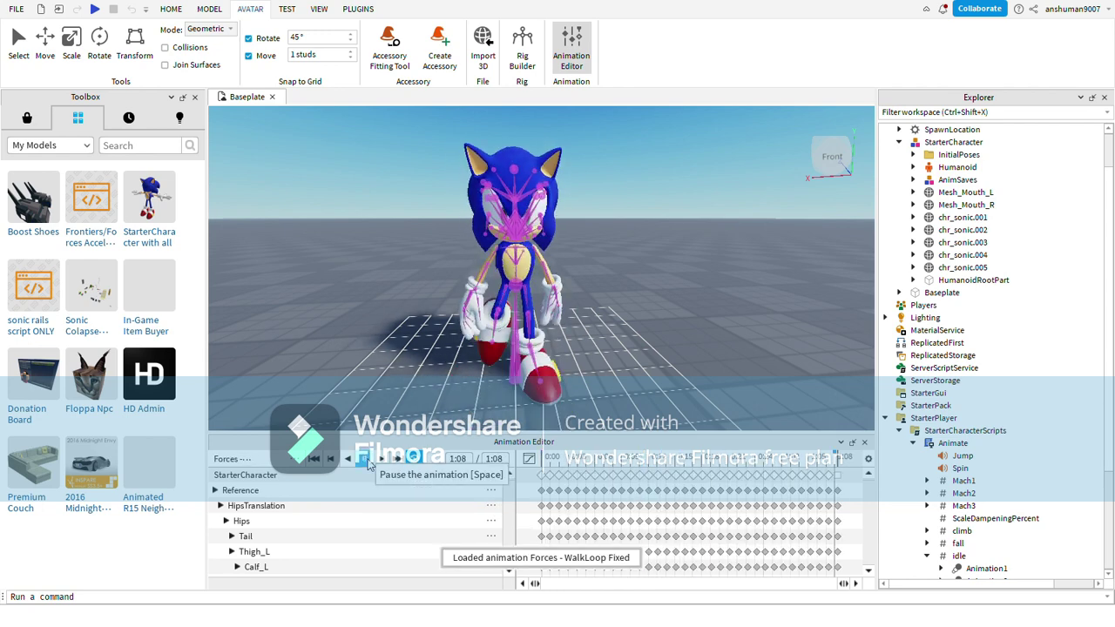
pyautogui.click(366, 460)
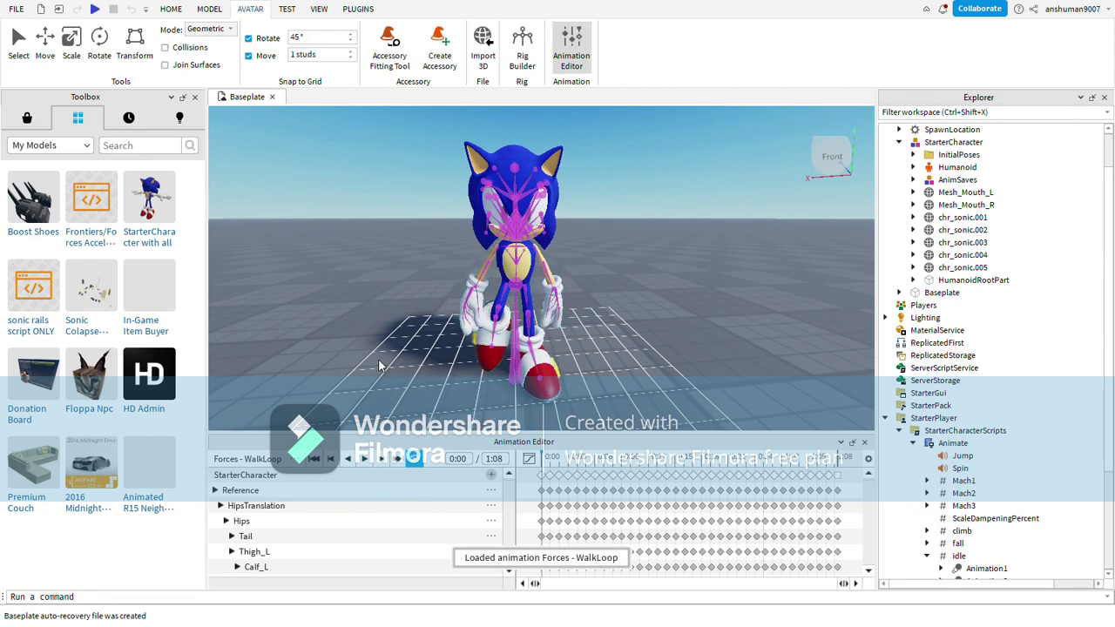
pyautogui.click(364, 459)
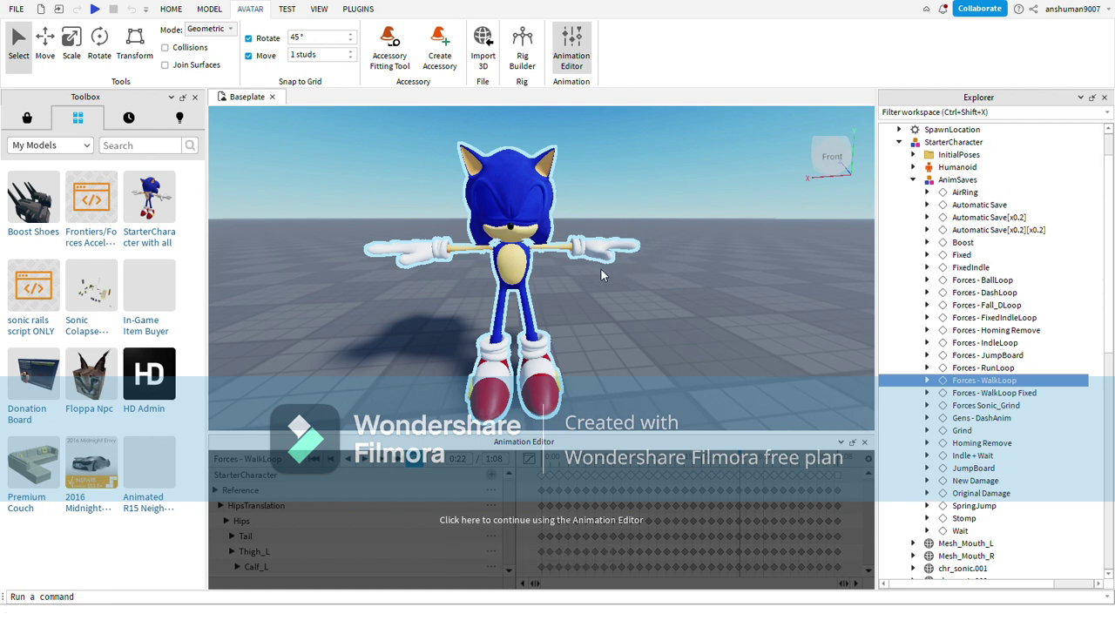
pyautogui.click(912, 180)
pyautogui.scroll(-3, 987, 299)
pyautogui.scroll(-1, 987, 299)
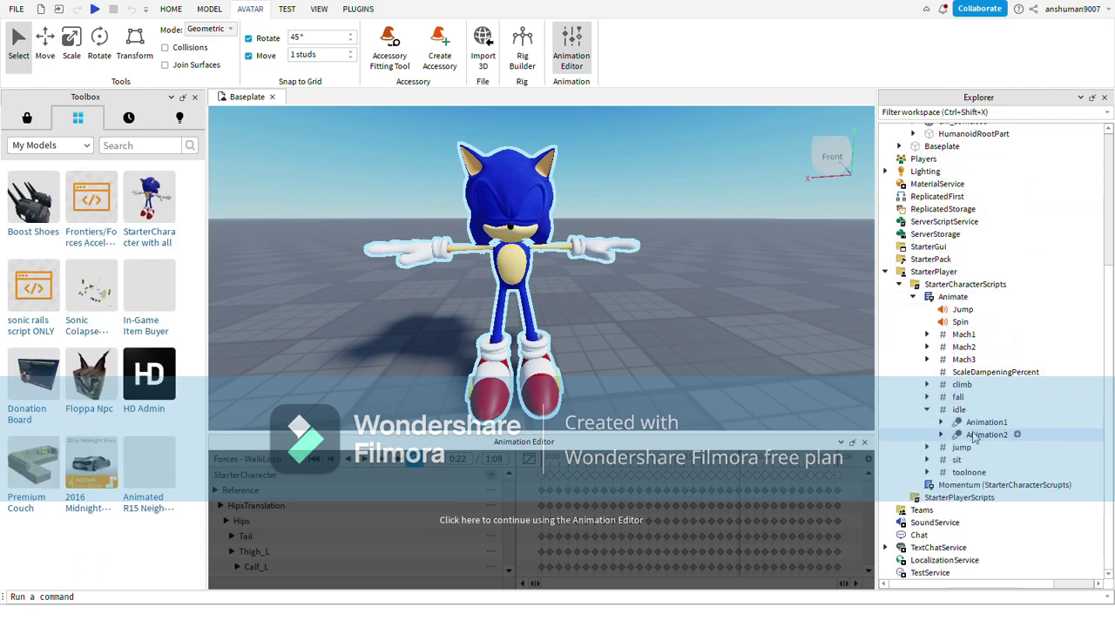
pyautogui.doubleClick(952, 297)
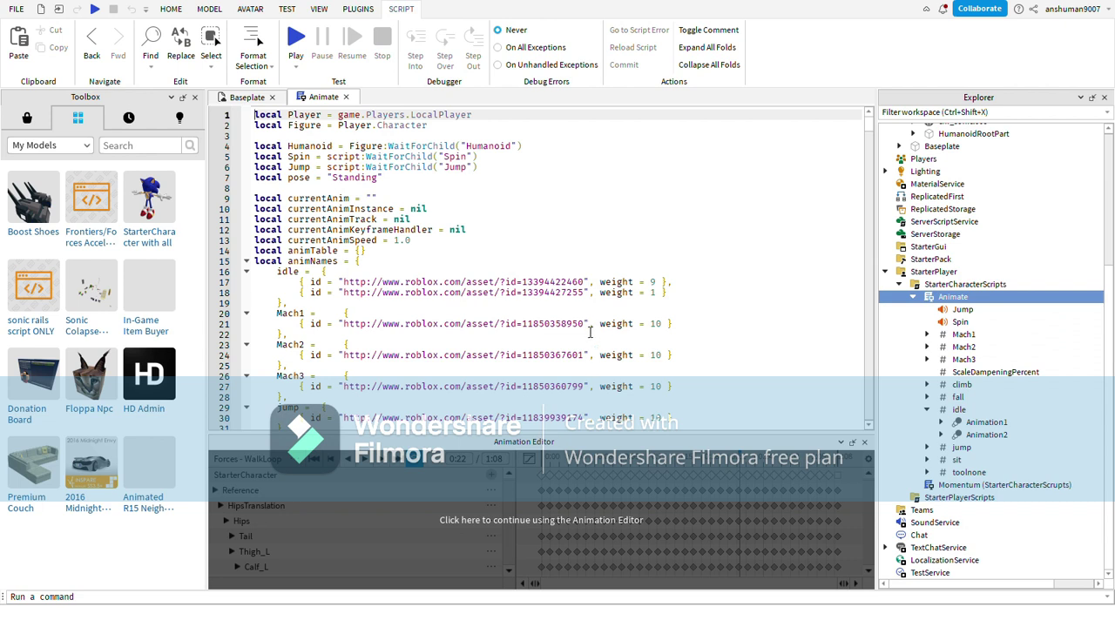
pyautogui.moveTo(584, 324); pyautogui.dragTo(529, 330)
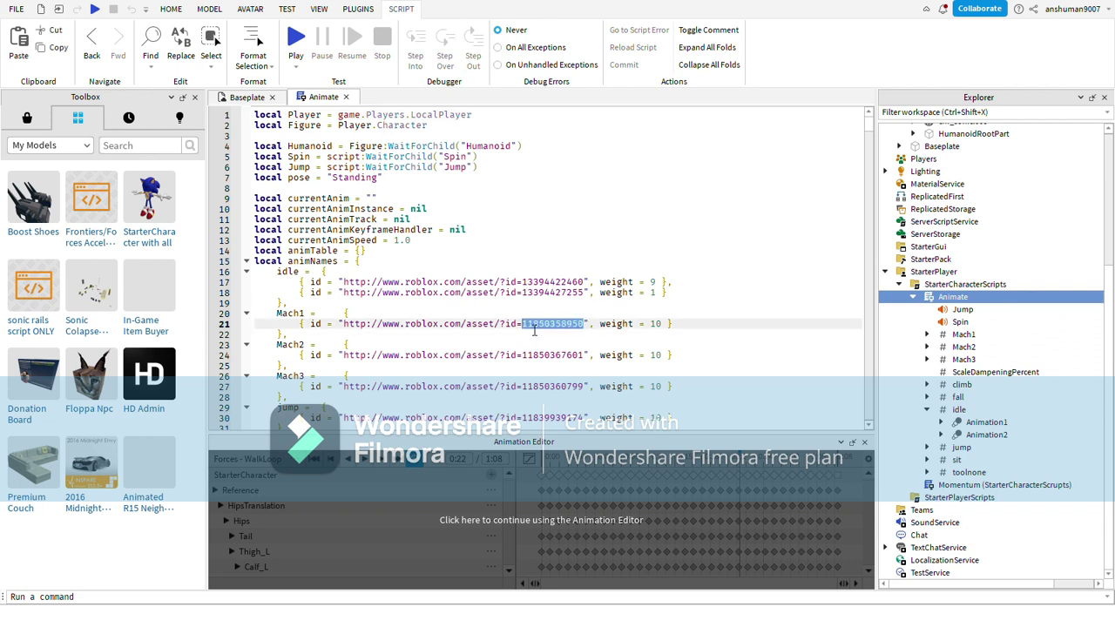
pyautogui.hotkey('ctrl', 'v')
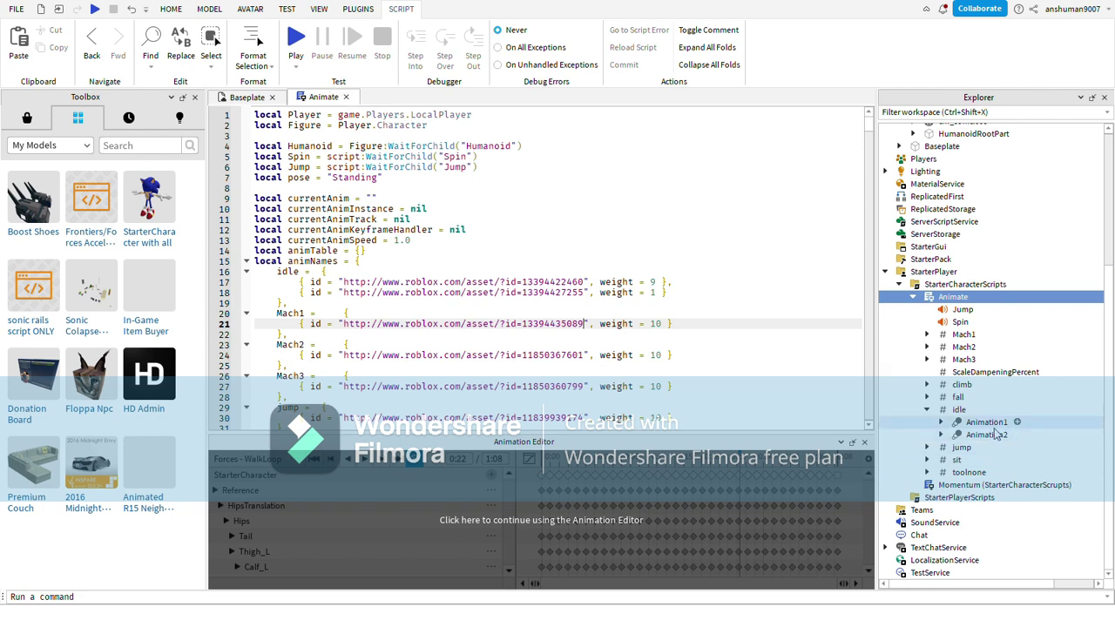
pyautogui.click(926, 409)
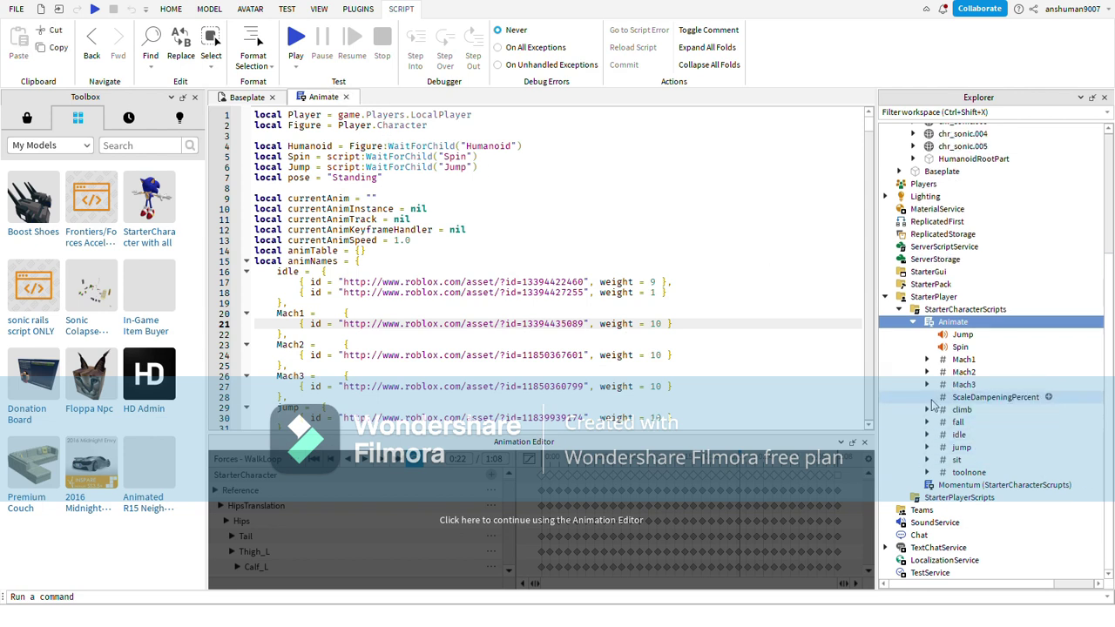
pyautogui.click(926, 358)
pyautogui.click(963, 375)
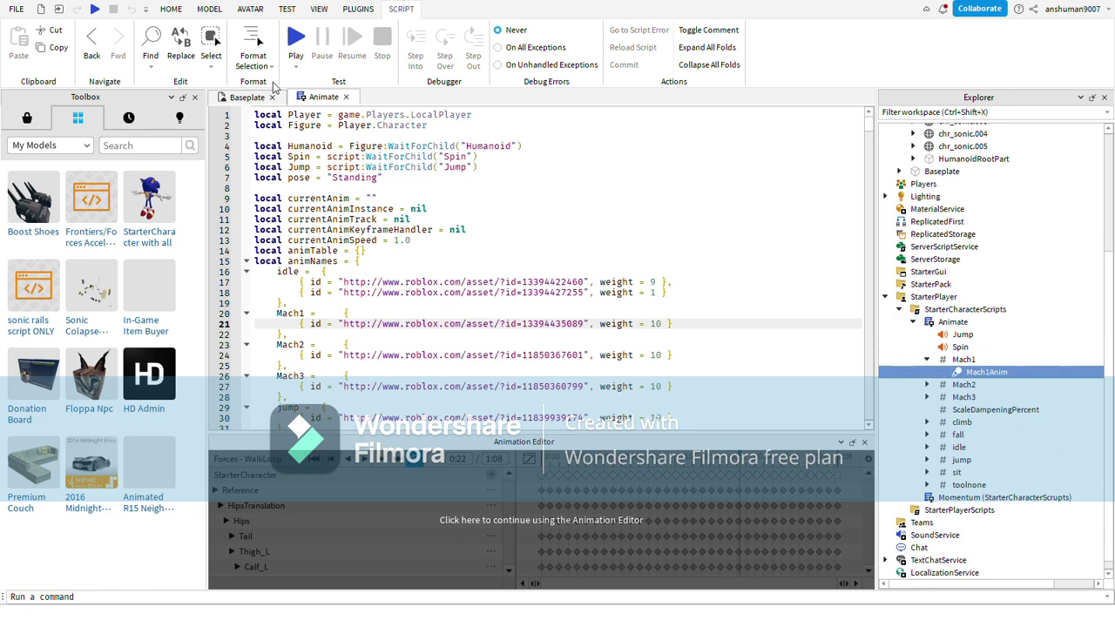
pyautogui.click(318, 10)
pyautogui.click(64, 43)
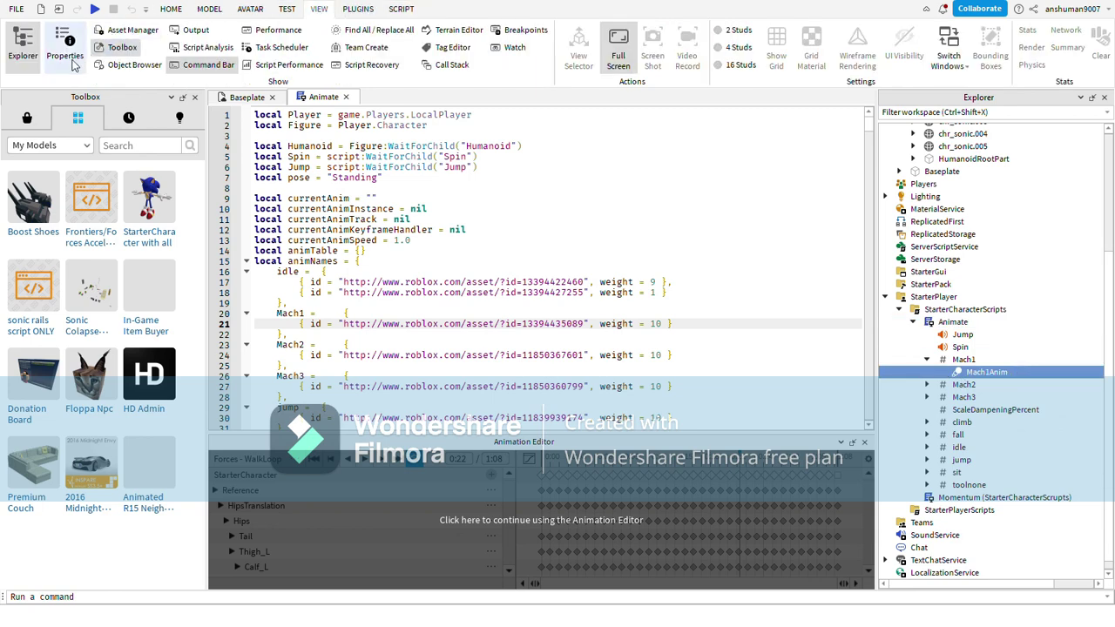
pyautogui.doubleClick(1078, 165)
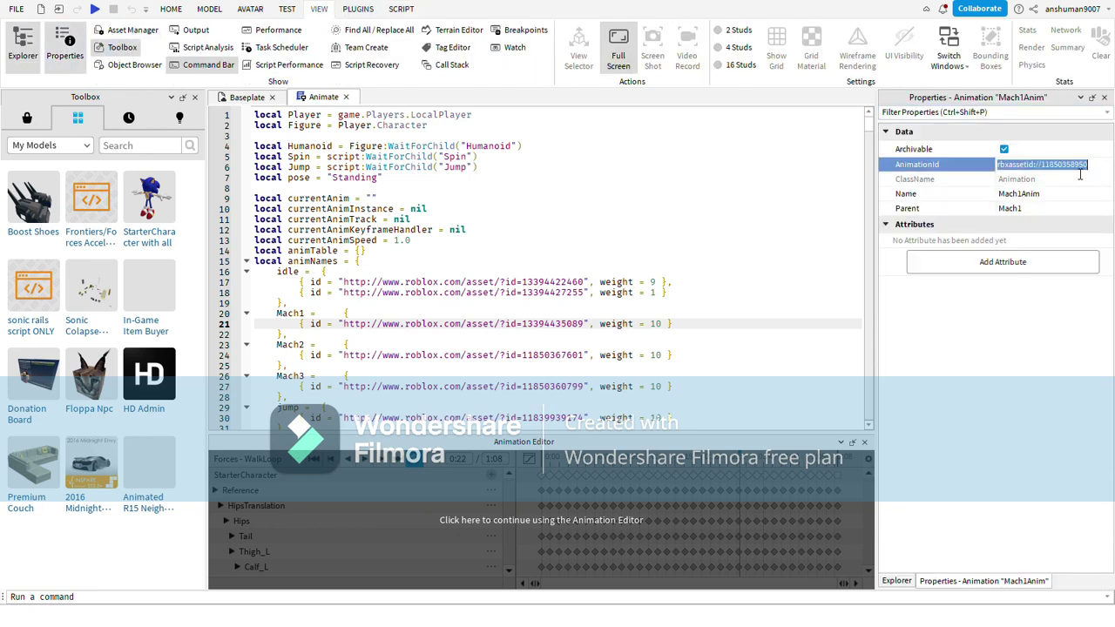
pyautogui.click(1103, 97)
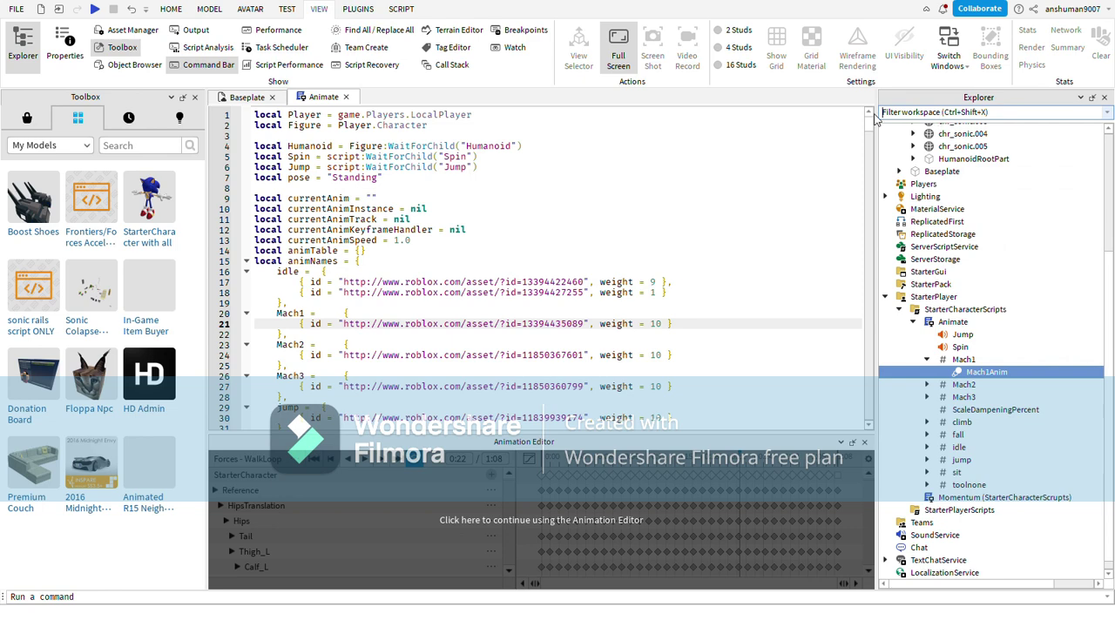
pyautogui.click(345, 98)
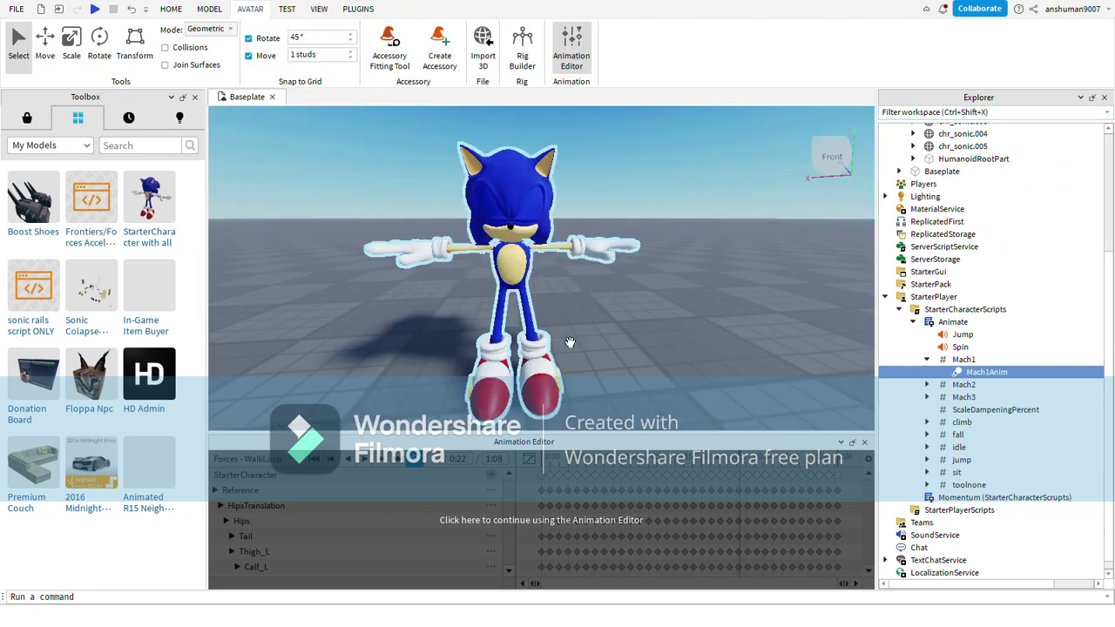
# Open the StarterCharacter in the Animation Editor and preview its Forces - RunLoop animation.
pyautogui.click(521, 383)
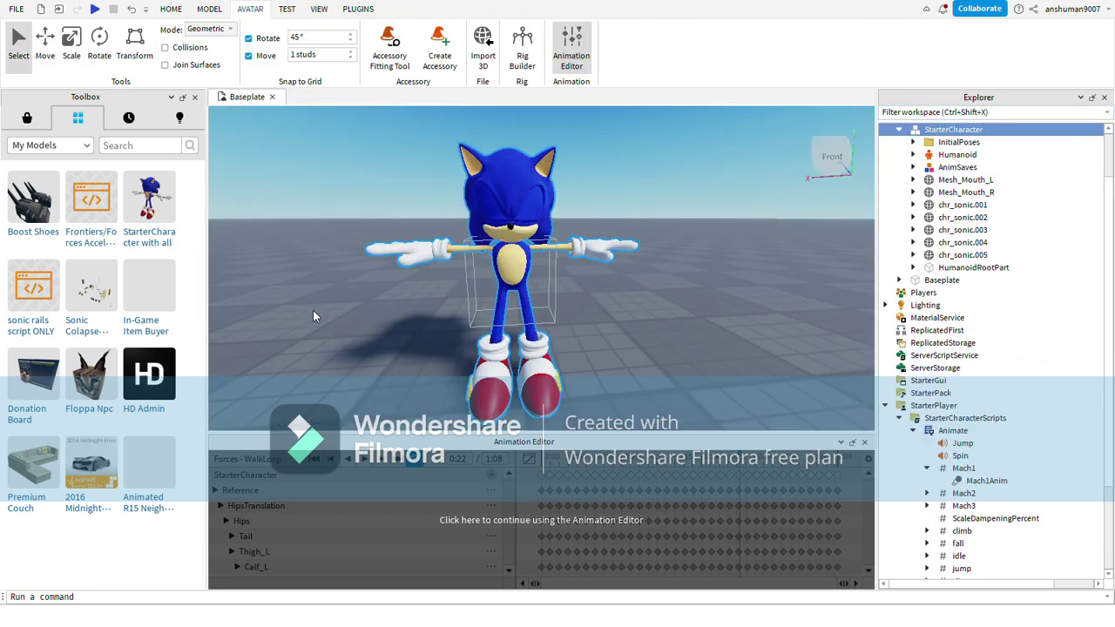
pyautogui.click(539, 550)
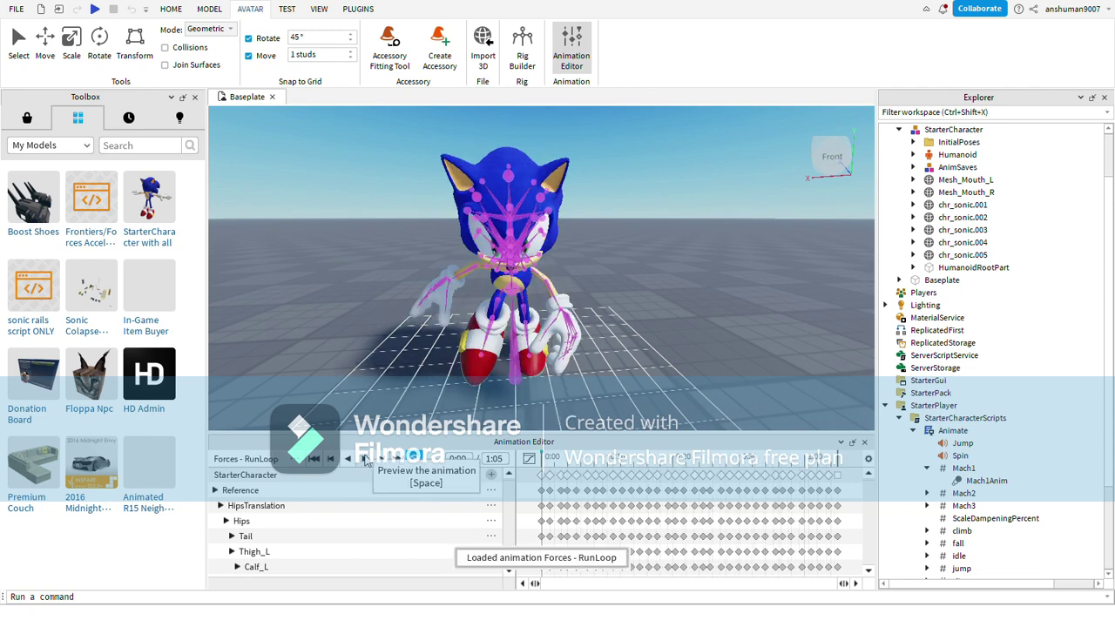
pyautogui.click(363, 460)
pyautogui.click(365, 460)
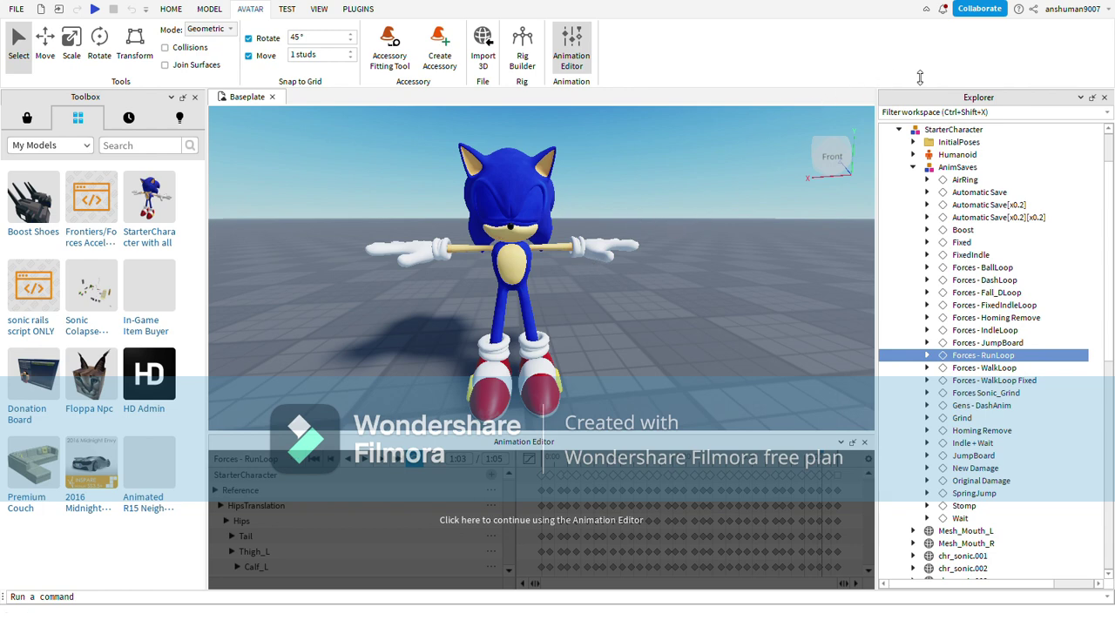
pyautogui.click(912, 168)
pyautogui.scroll(-3, 965, 250)
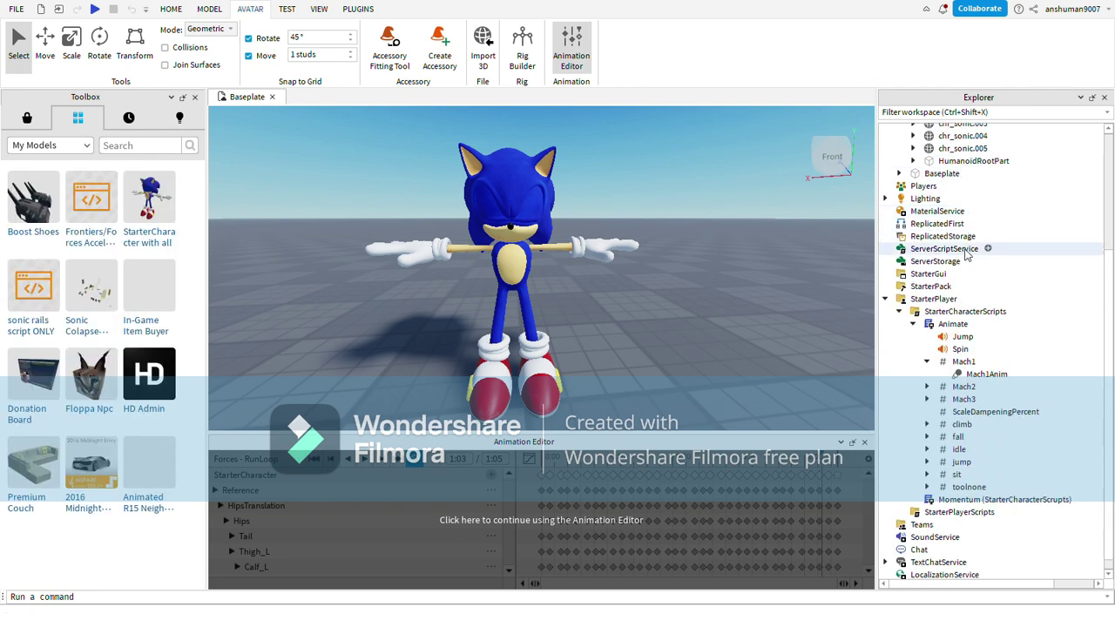
pyautogui.scroll(-1, 965, 261)
pyautogui.click(926, 372)
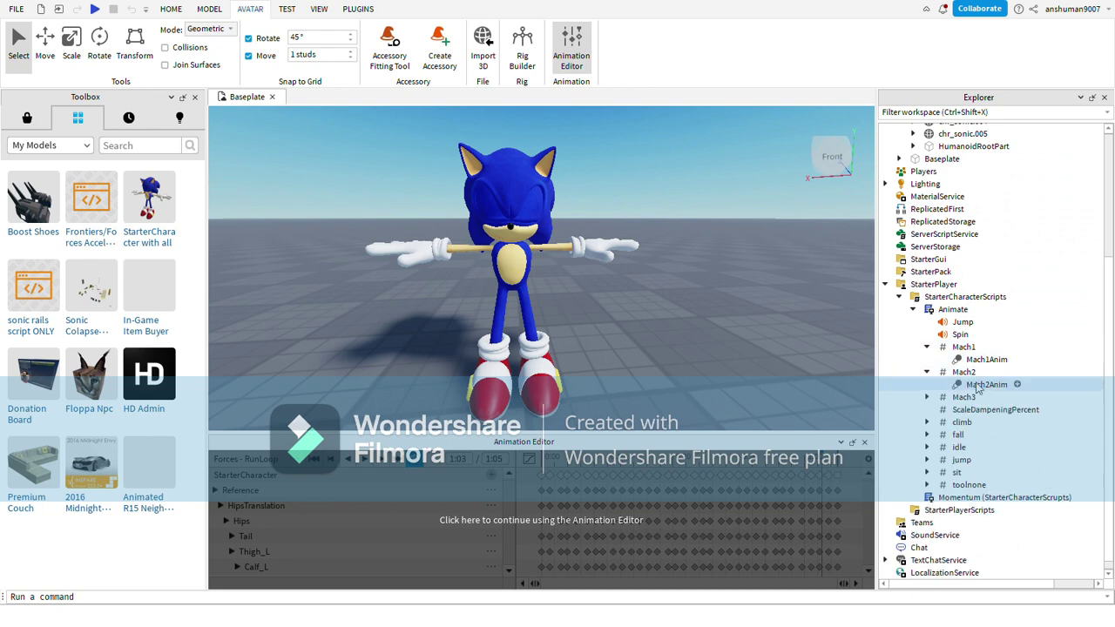
pyautogui.click(977, 385)
pyautogui.click(319, 9)
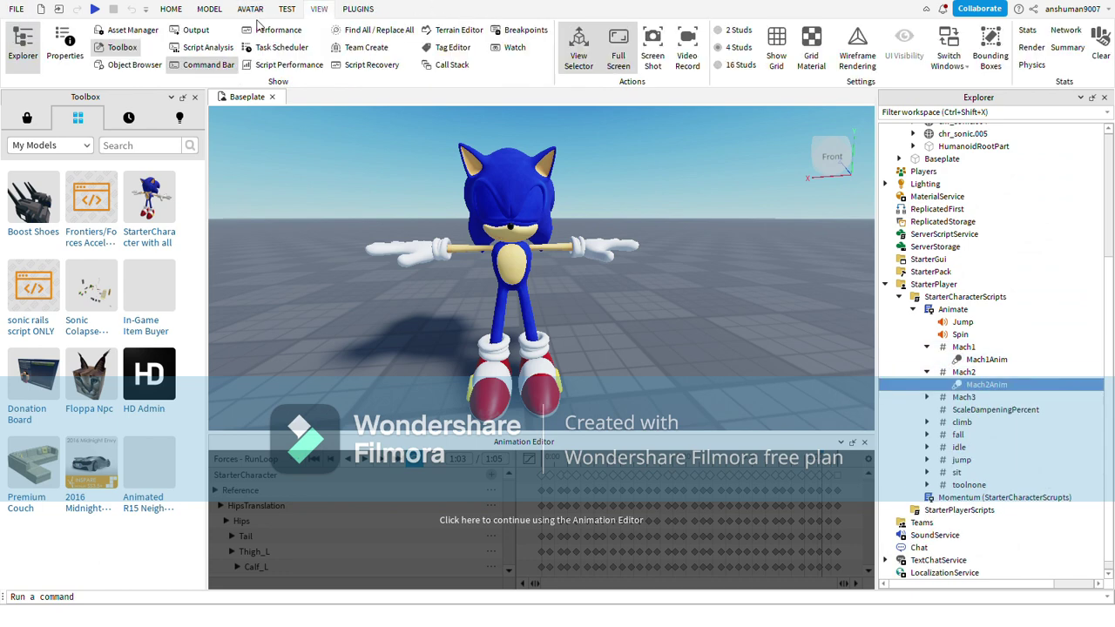
pyautogui.click(65, 44)
pyautogui.click(1069, 171)
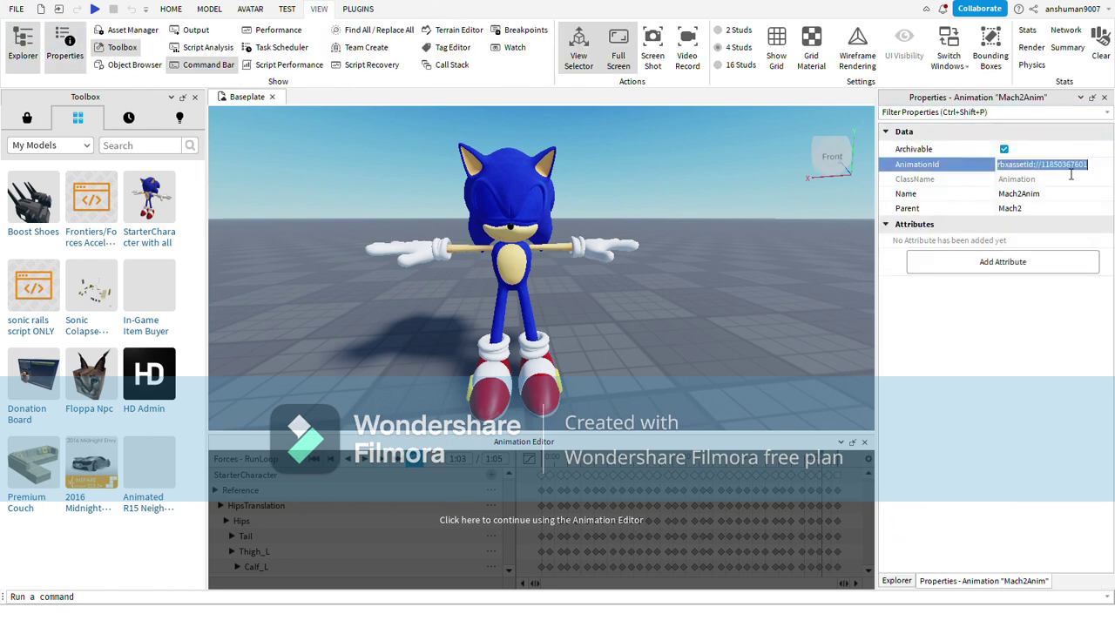
pyautogui.doubleClick(1070, 173)
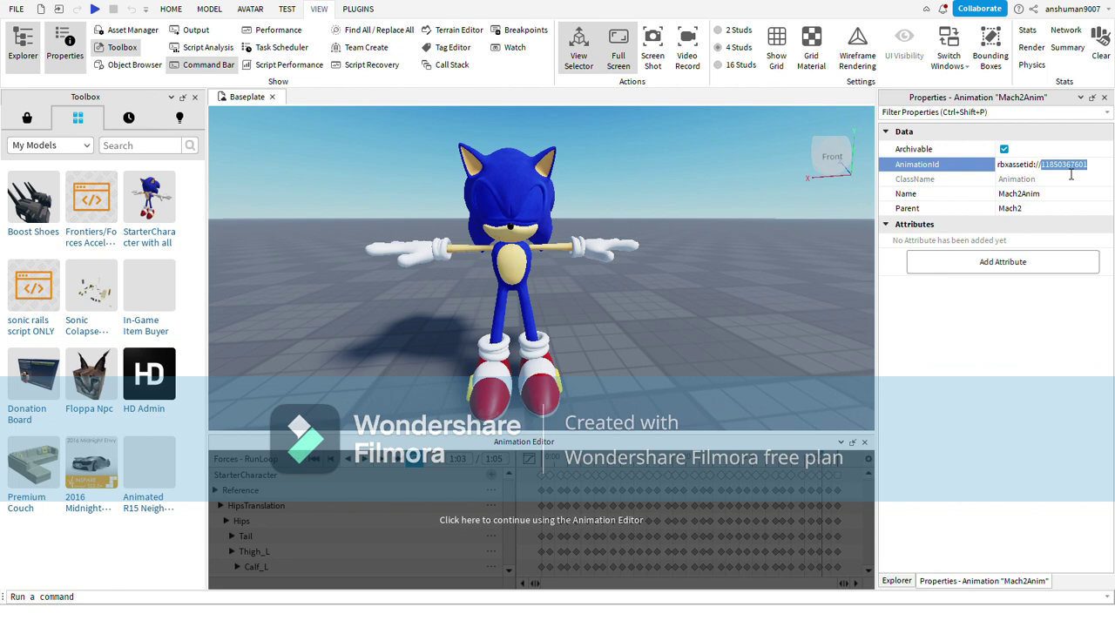
pyautogui.click(1103, 96)
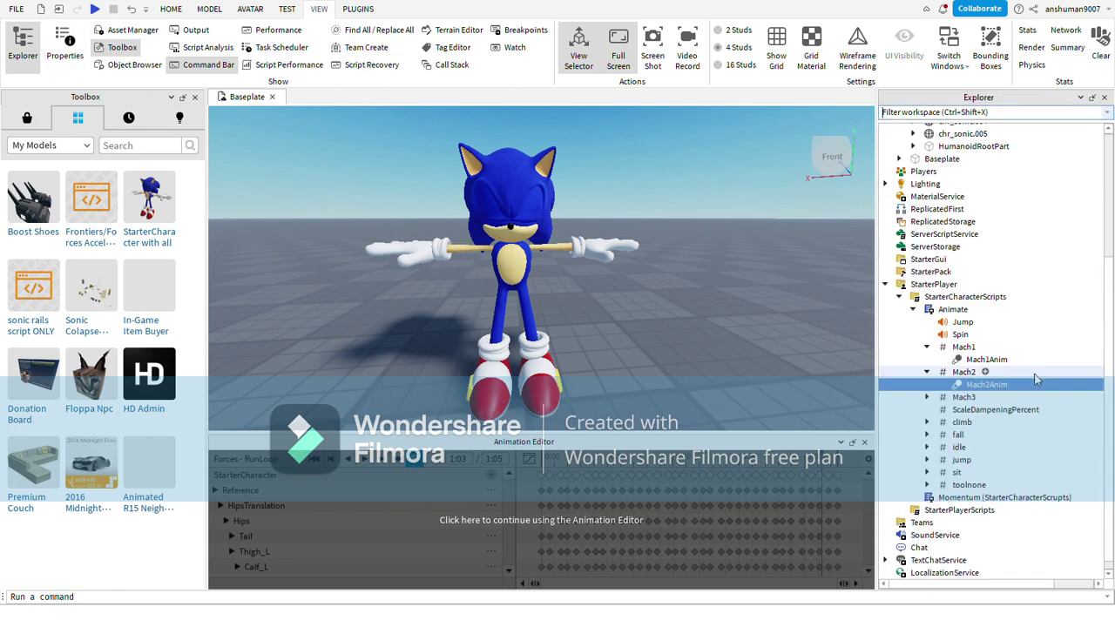
pyautogui.click(952, 309)
pyautogui.scroll(-3, 620, 335)
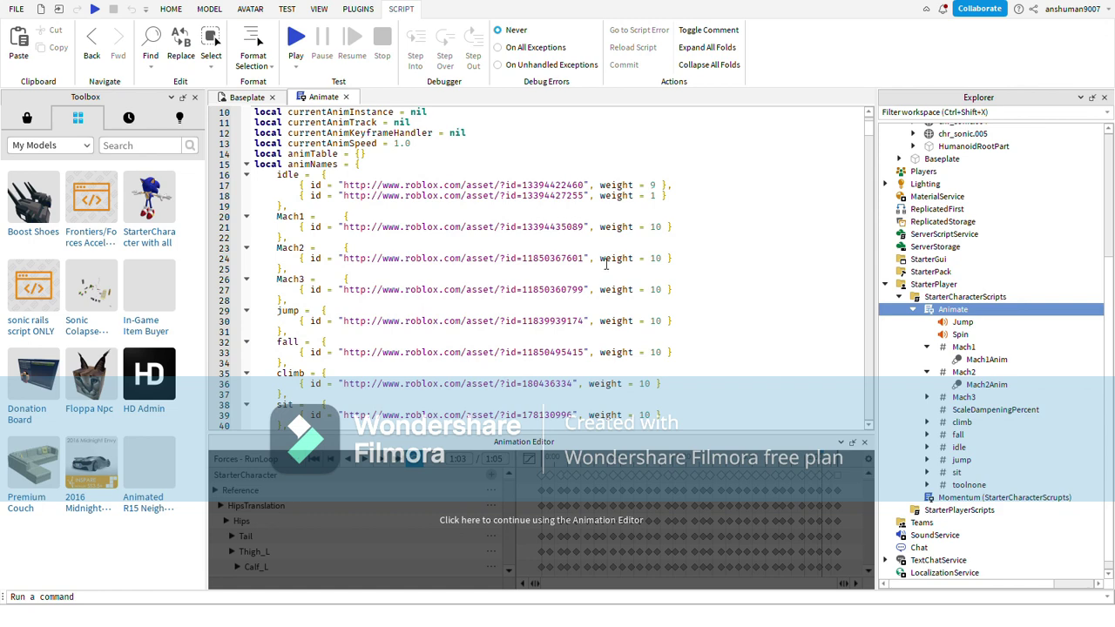
pyautogui.moveTo(585, 259); pyautogui.dragTo(534, 268)
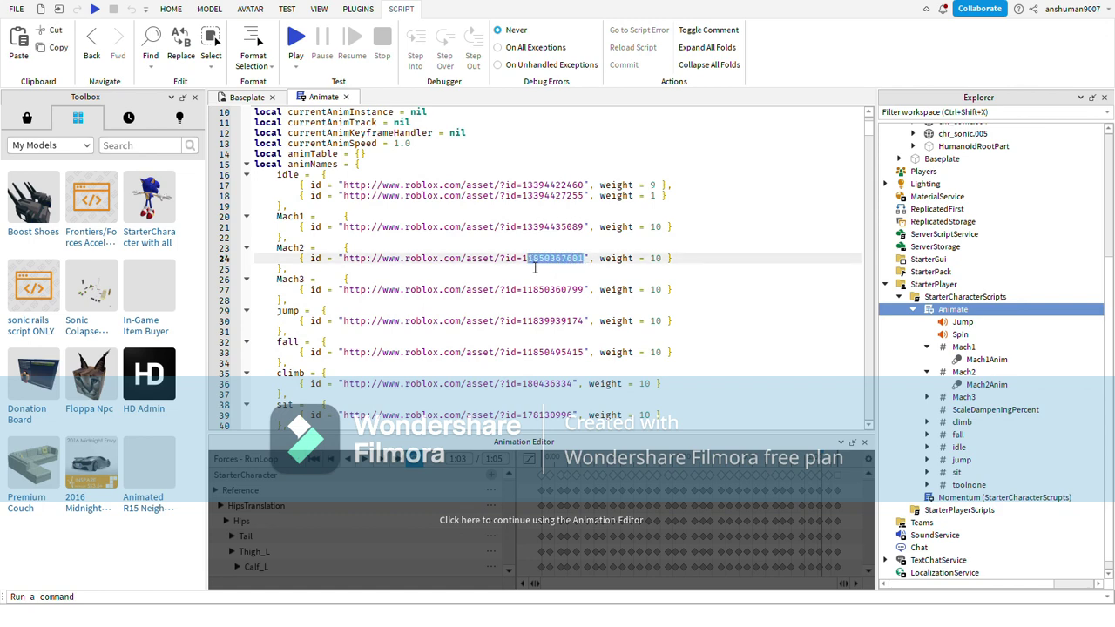
pyautogui.hotkey('ctrl', 'v')
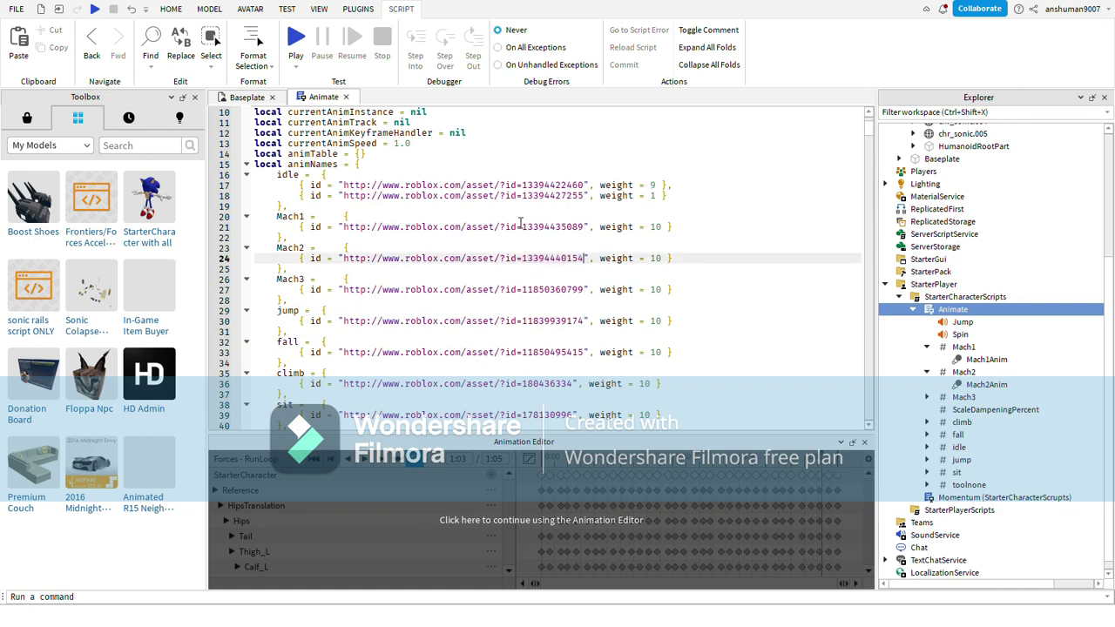
pyautogui.click(345, 96)
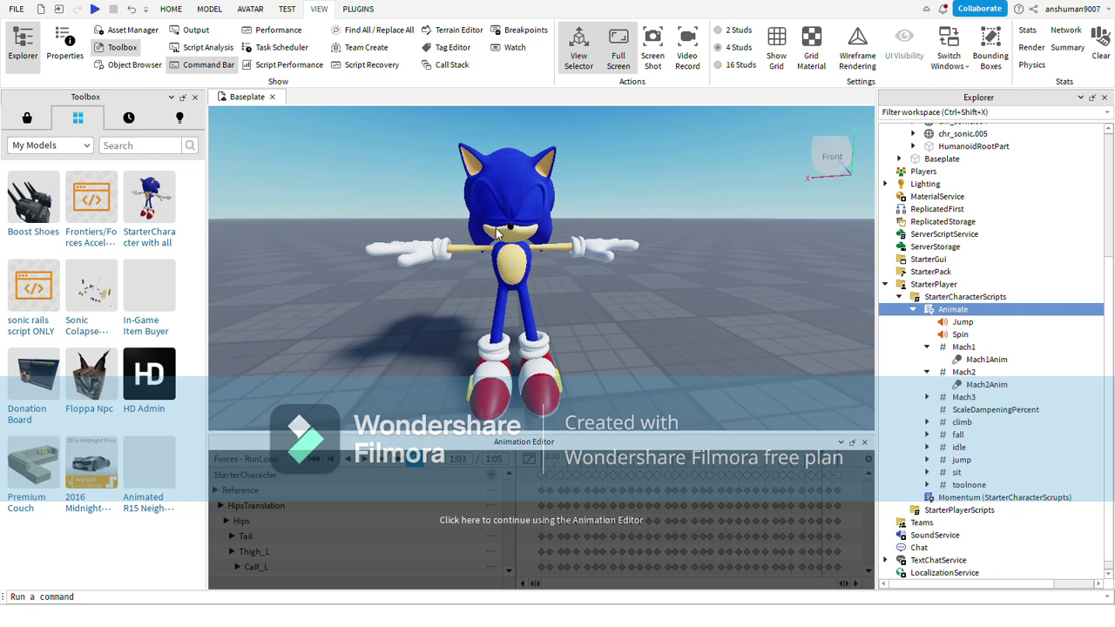
# Load the Forces - DashLoop animation for the StarterCharacter and preview it from behind the character.
pyautogui.click(297, 463)
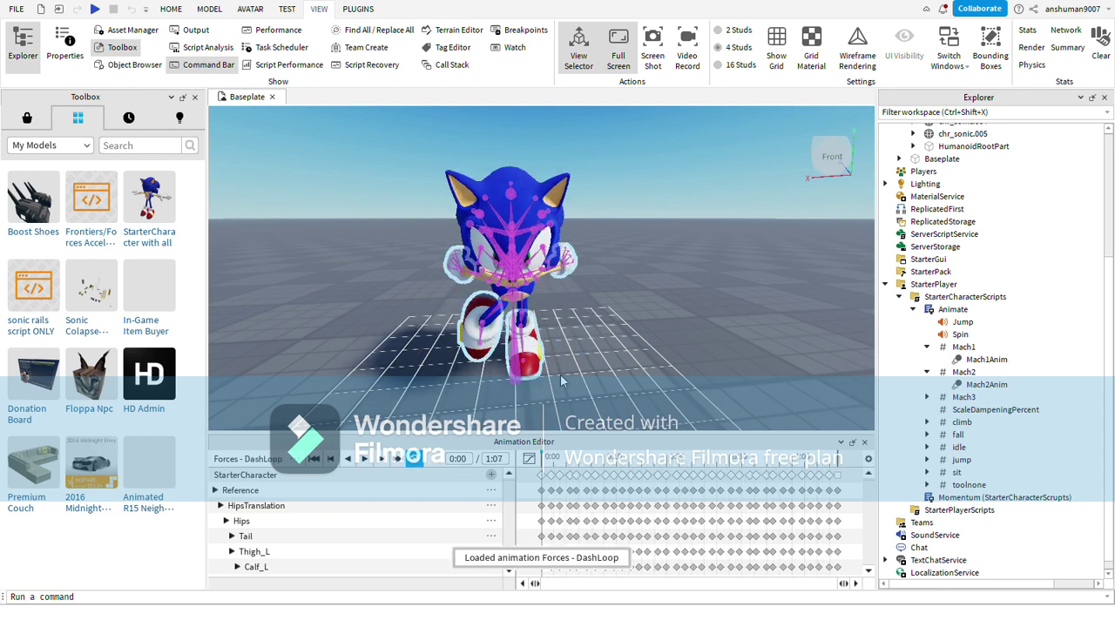
pyautogui.moveTo(676, 335); pyautogui.dragTo(680, 337, button='right')
pyautogui.press('s')
pyautogui.press('a')
pyautogui.press('w')
pyautogui.press('d')
pyautogui.press('a')
pyautogui.press('s')
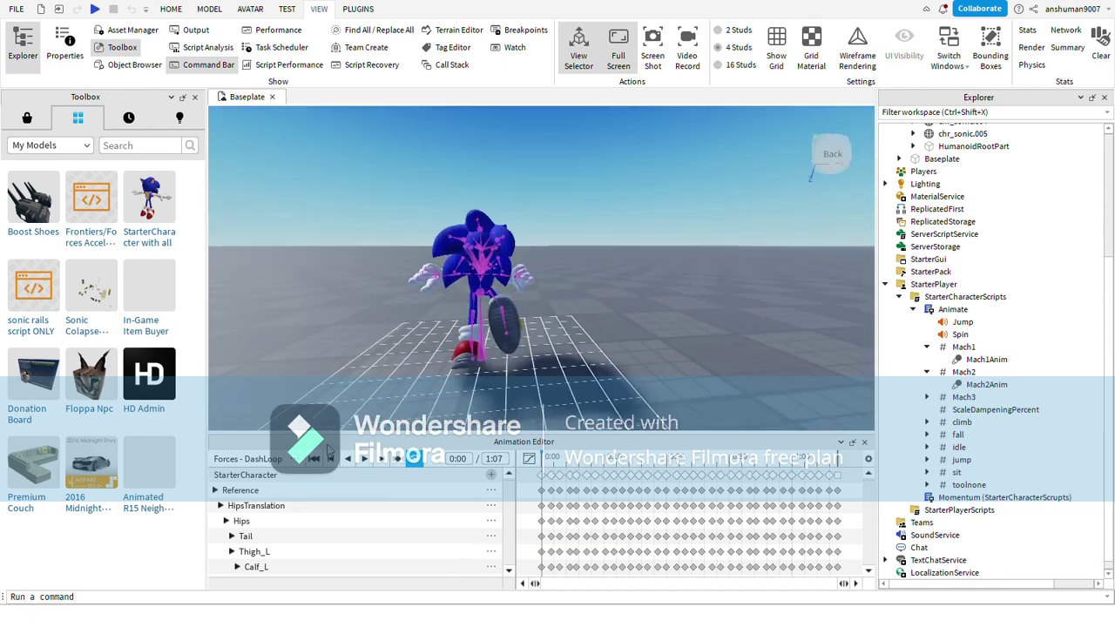
pyautogui.click(366, 461)
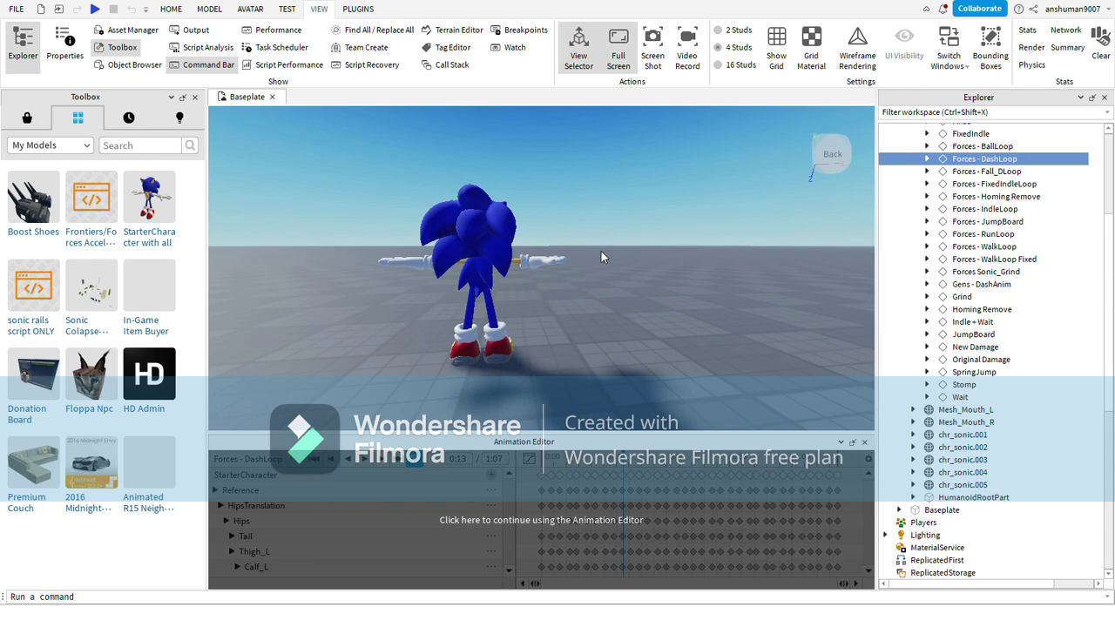
pyautogui.scroll(-4, 930, 196)
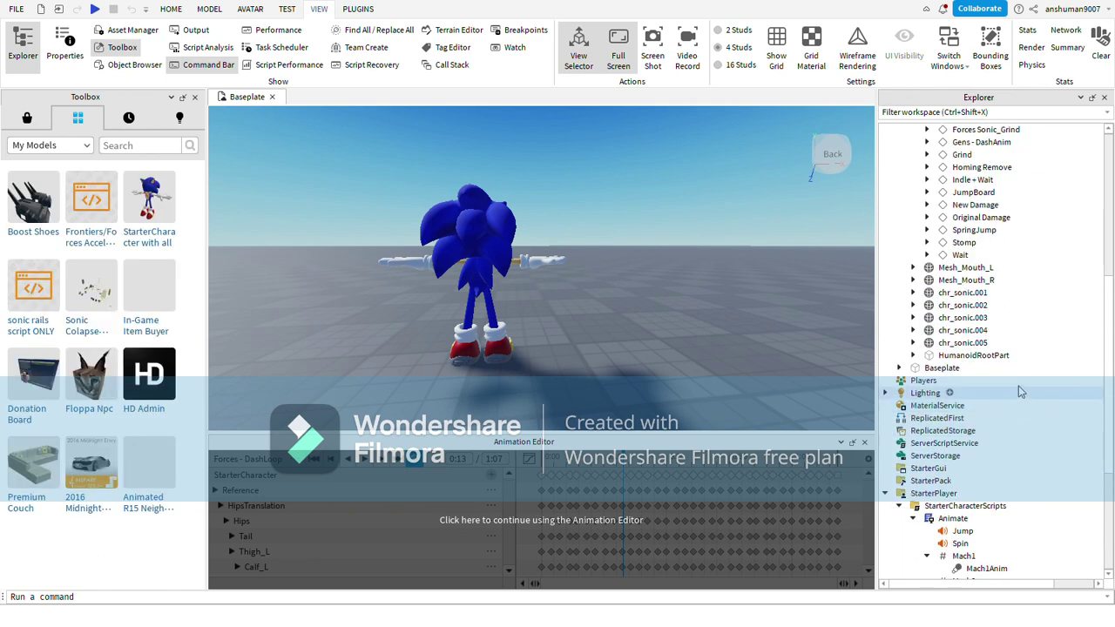
pyautogui.scroll(8, 930, 196)
pyautogui.click(913, 189)
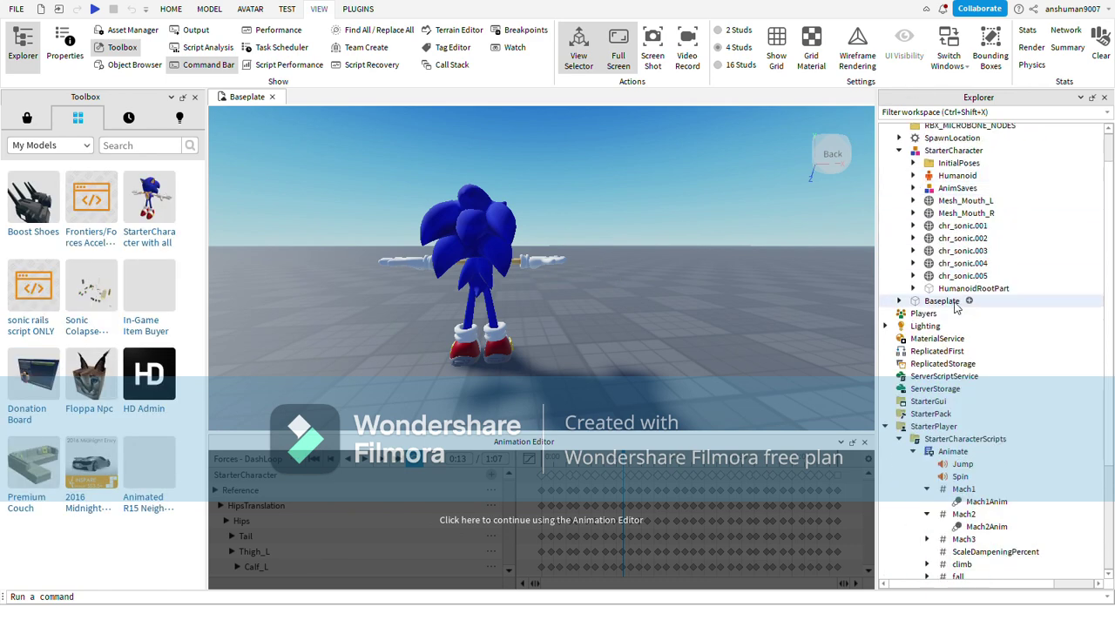
pyautogui.scroll(-2, 949, 375)
pyautogui.doubleClick(951, 381)
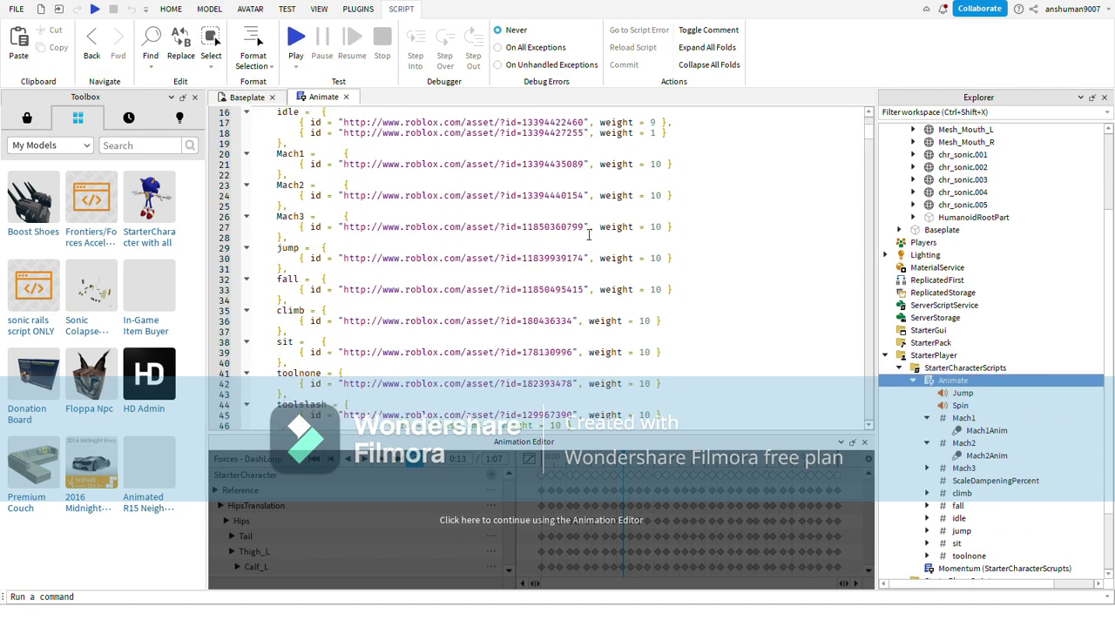
pyautogui.moveTo(586, 231); pyautogui.dragTo(541, 237)
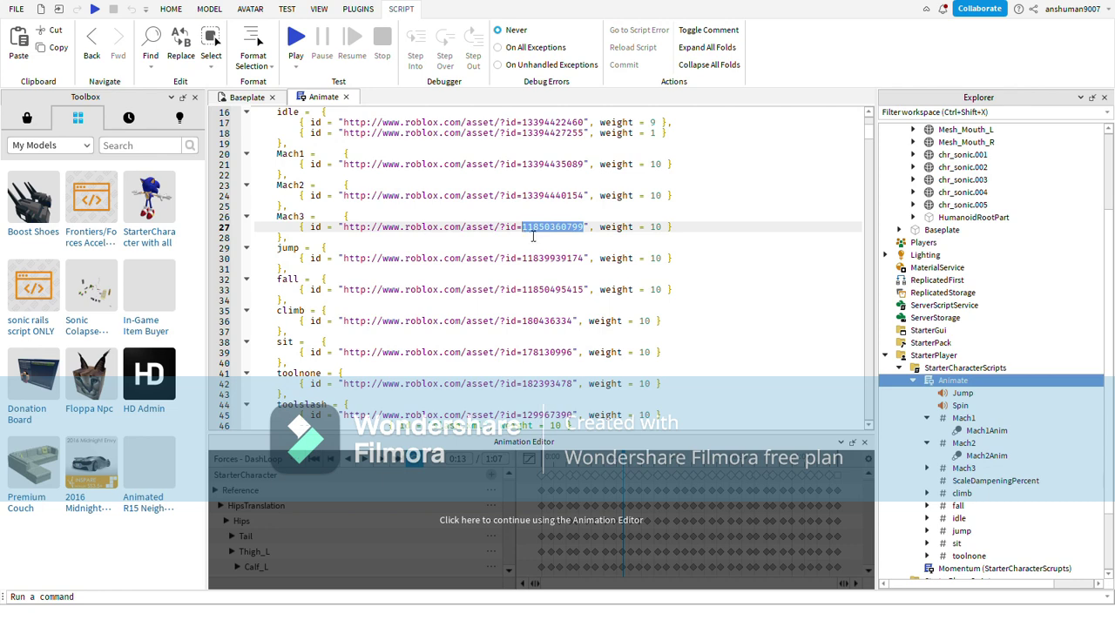
pyautogui.click(346, 97)
pyautogui.click(926, 468)
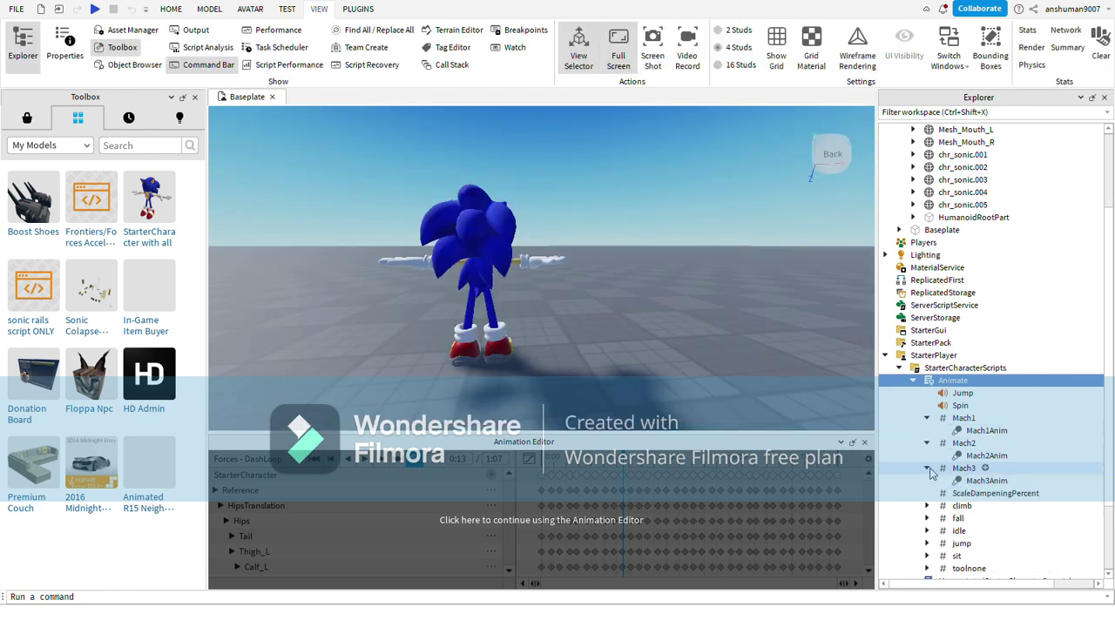
pyautogui.click(976, 484)
pyautogui.click(64, 44)
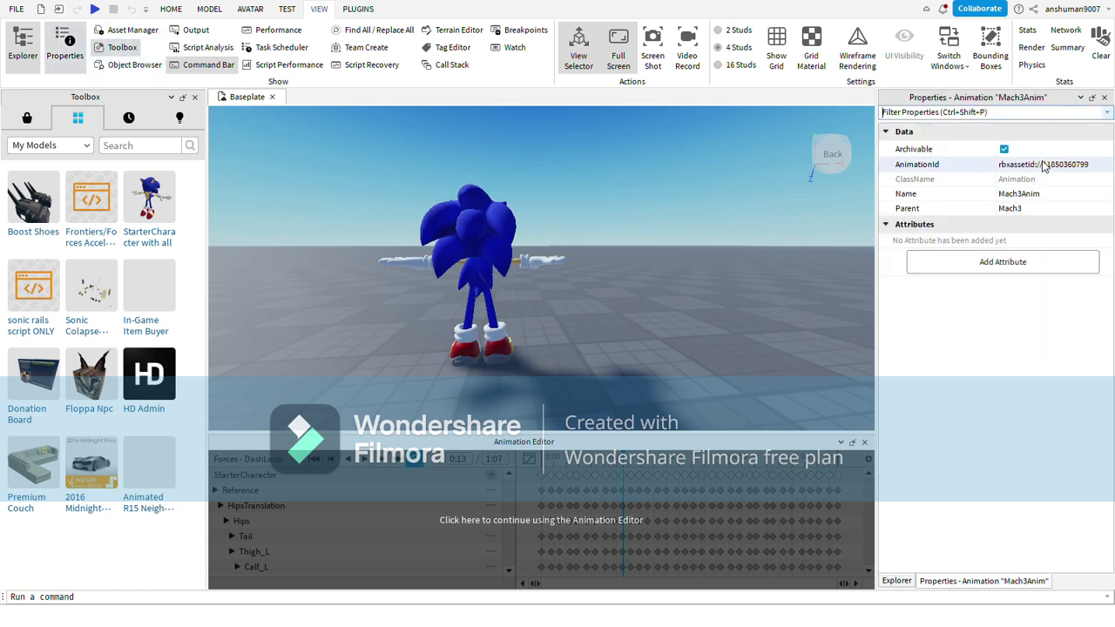
pyautogui.doubleClick(1063, 165)
pyautogui.hotkey('ctrl', 'v')
pyautogui.press('Return')
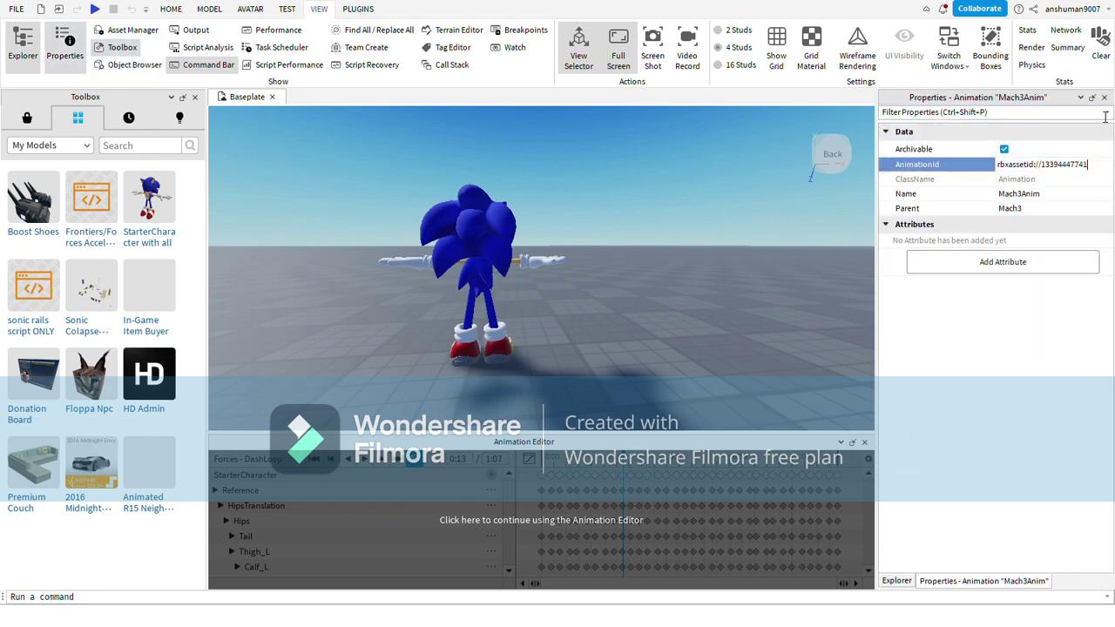
pyautogui.click(1104, 98)
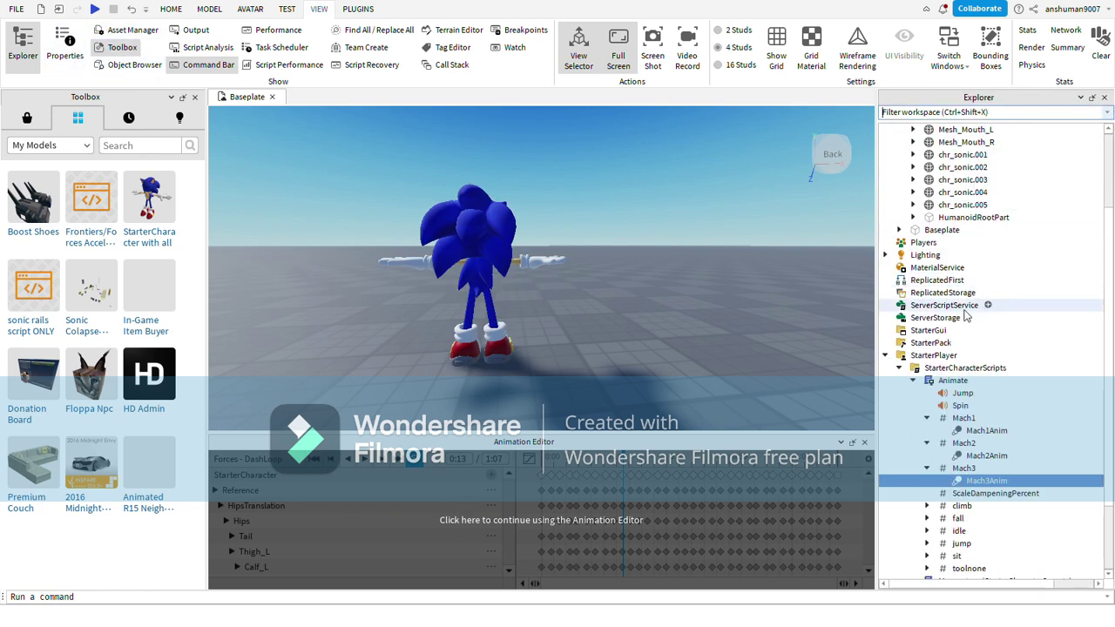
pyautogui.click(926, 430)
pyautogui.click(926, 430)
pyautogui.click(927, 443)
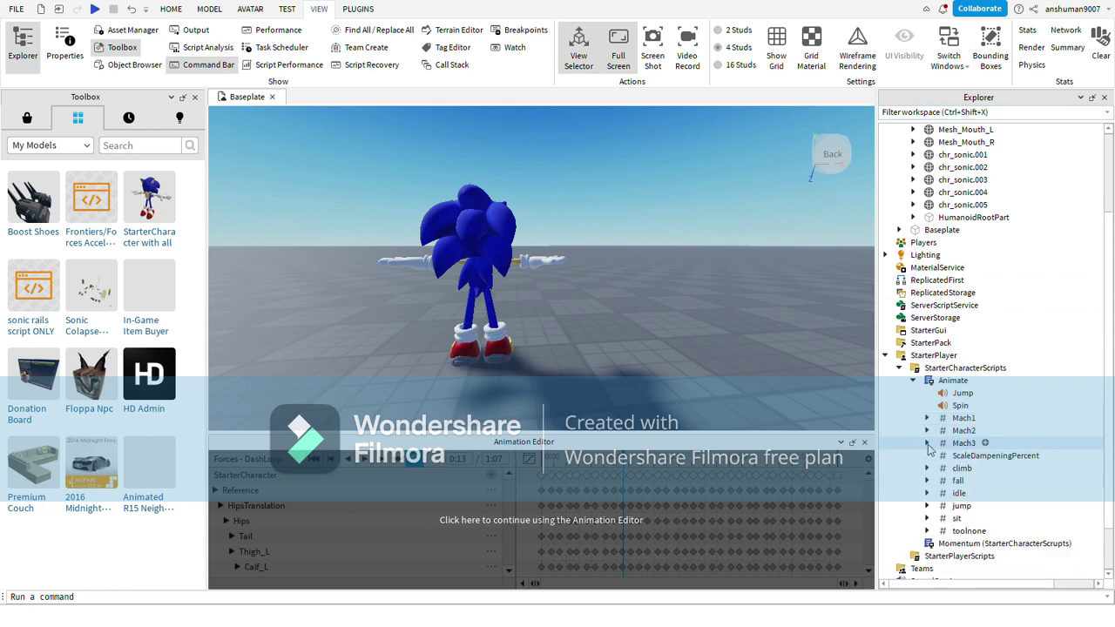
pyautogui.scroll(-2, 973, 437)
# Load the StarterCharacter's Gens - DashAnim animation and preview it from the character's side.
pyautogui.click(394, 257)
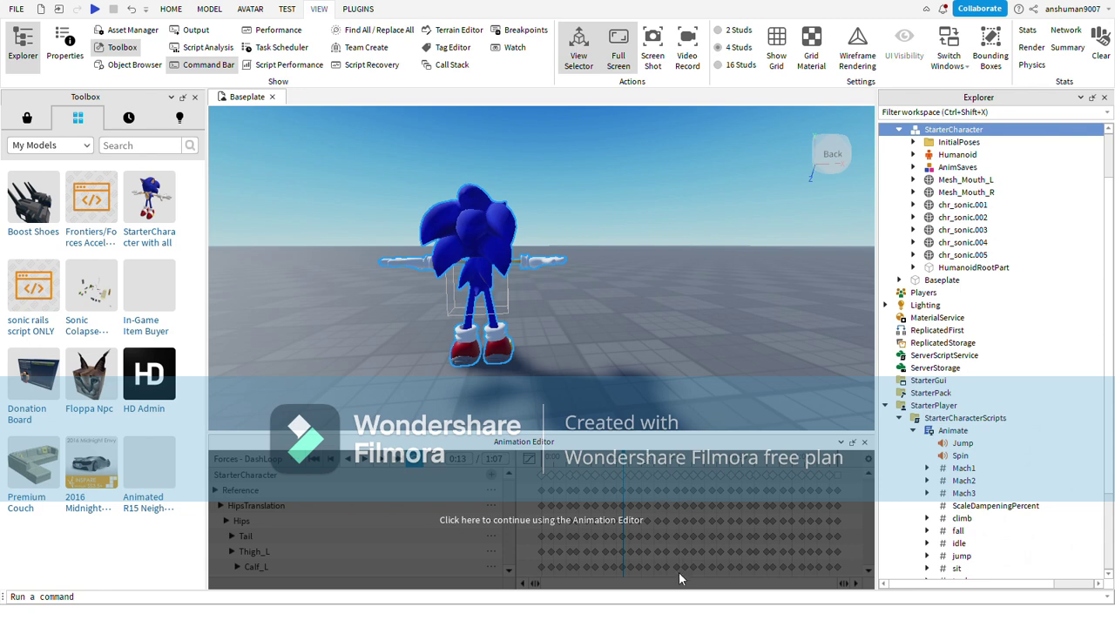
pyautogui.click(635, 561)
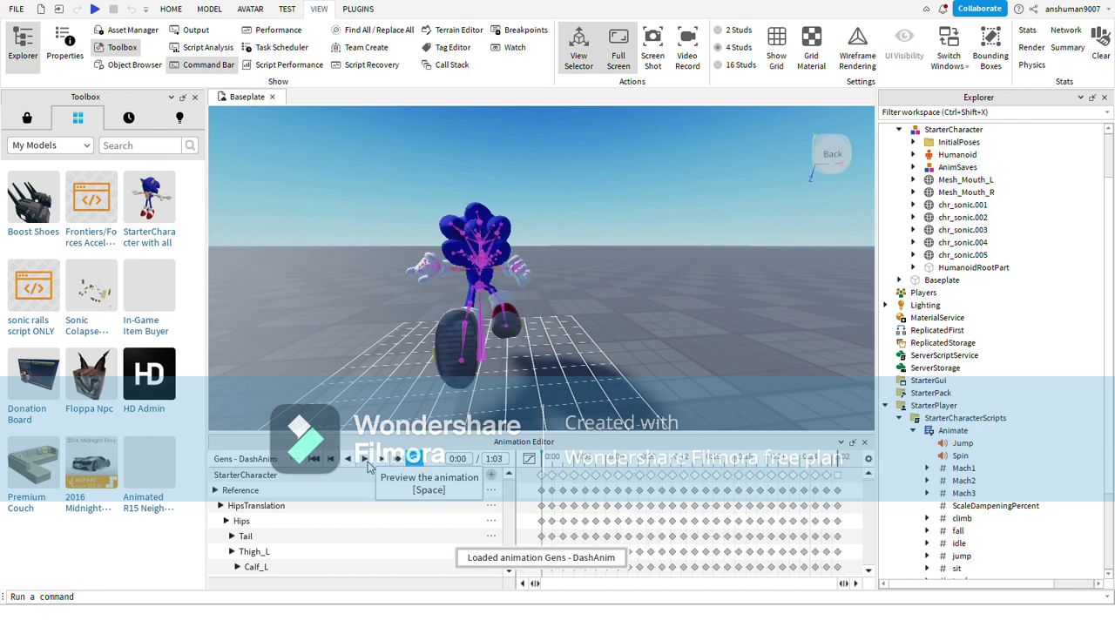
pyautogui.click(367, 463)
pyautogui.moveTo(522, 405)
pyautogui.mouseDown(button='right')
pyautogui.moveTo(499, 403)
pyautogui.moveTo(512, 419)
pyautogui.mouseUp(button='right')
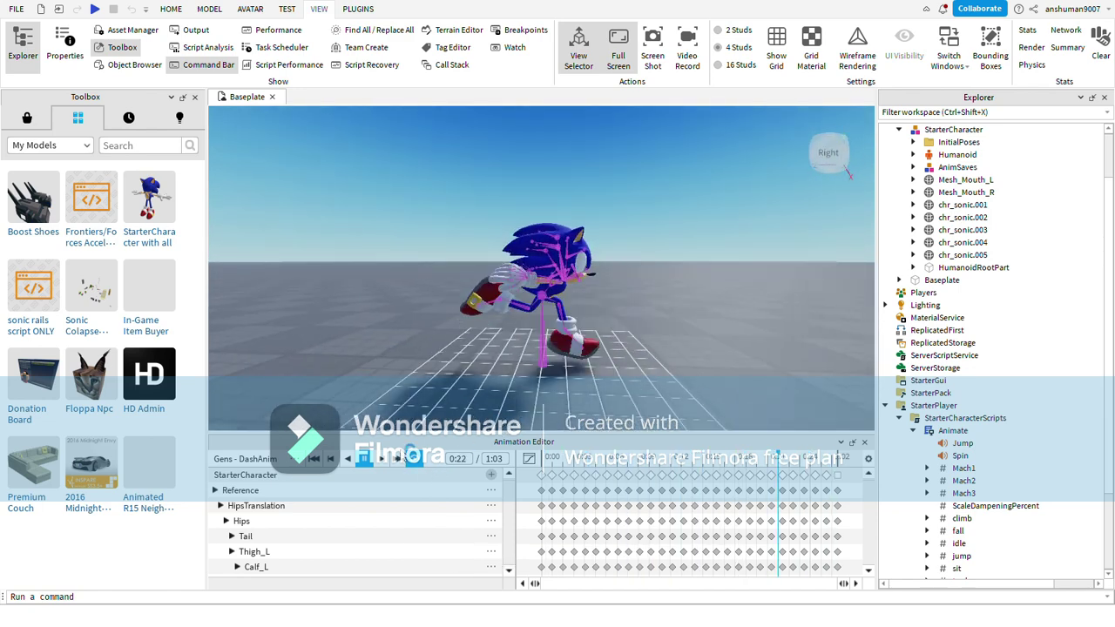
pyautogui.click(364, 459)
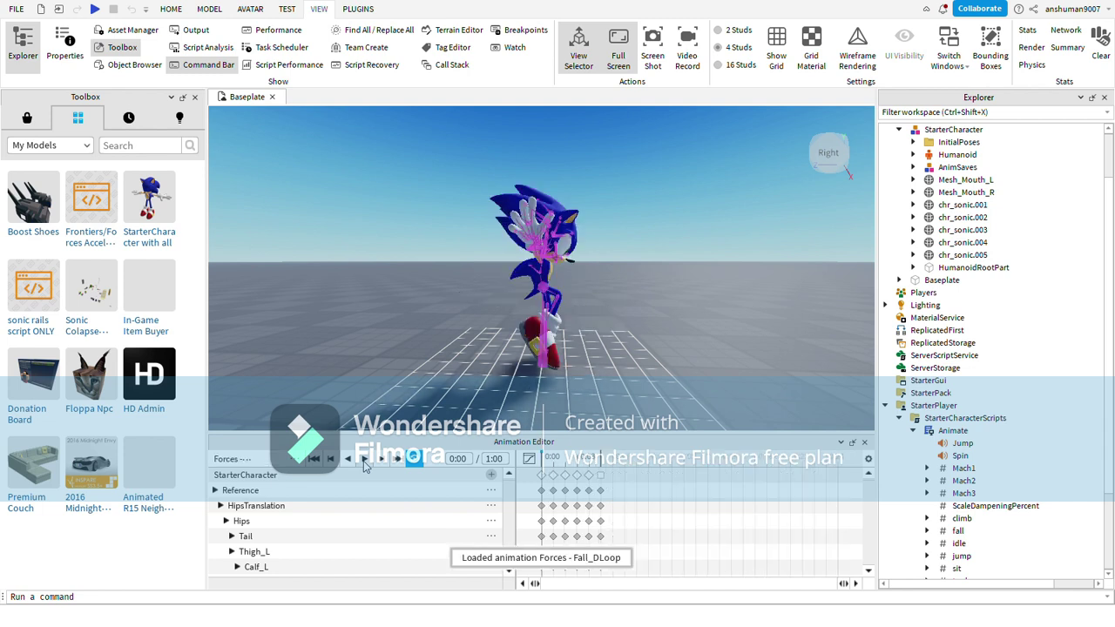
# Preview the Forces - Fall_DLoop animation on the StarterCharacter and collapse its AnimSaves list.
pyautogui.click(364, 459)
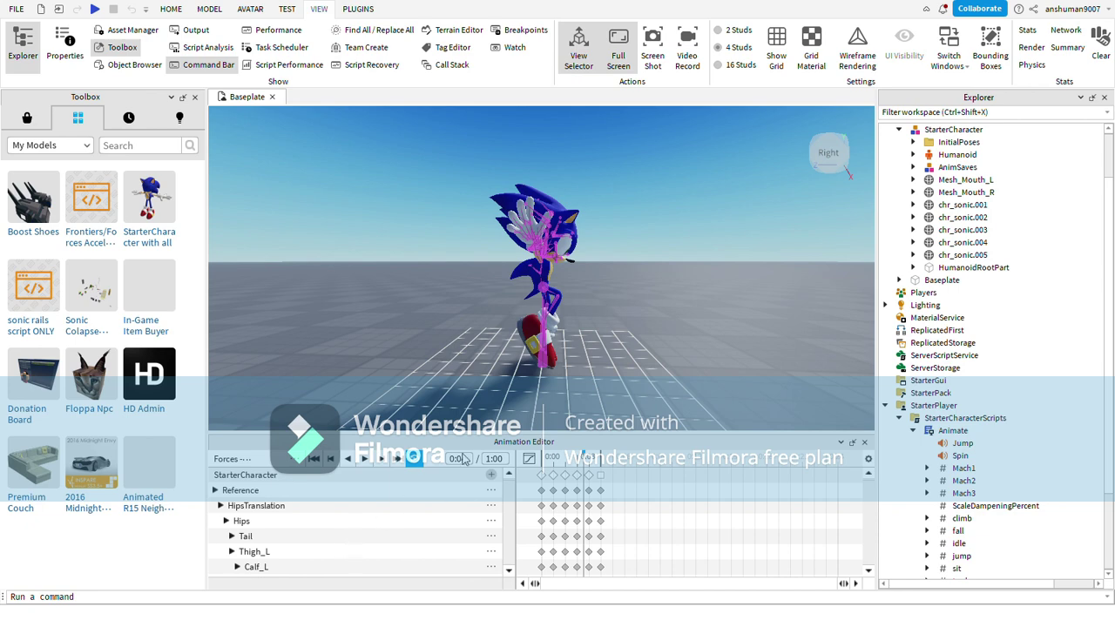
pyautogui.hotkey('ctrl', 's')
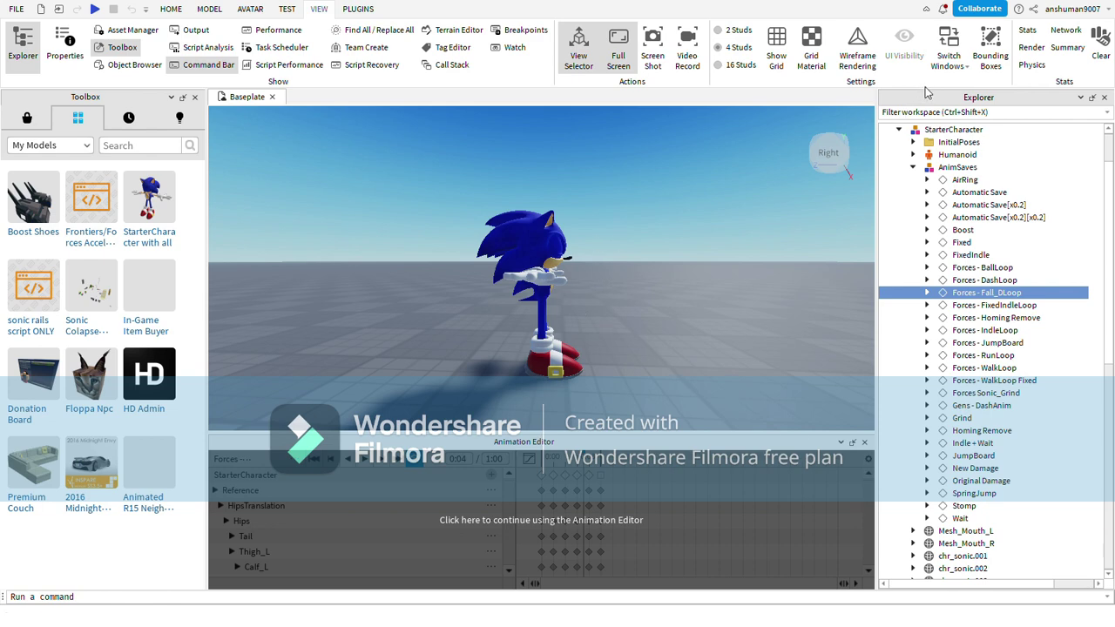
pyautogui.click(912, 167)
pyautogui.scroll(-2, 958, 305)
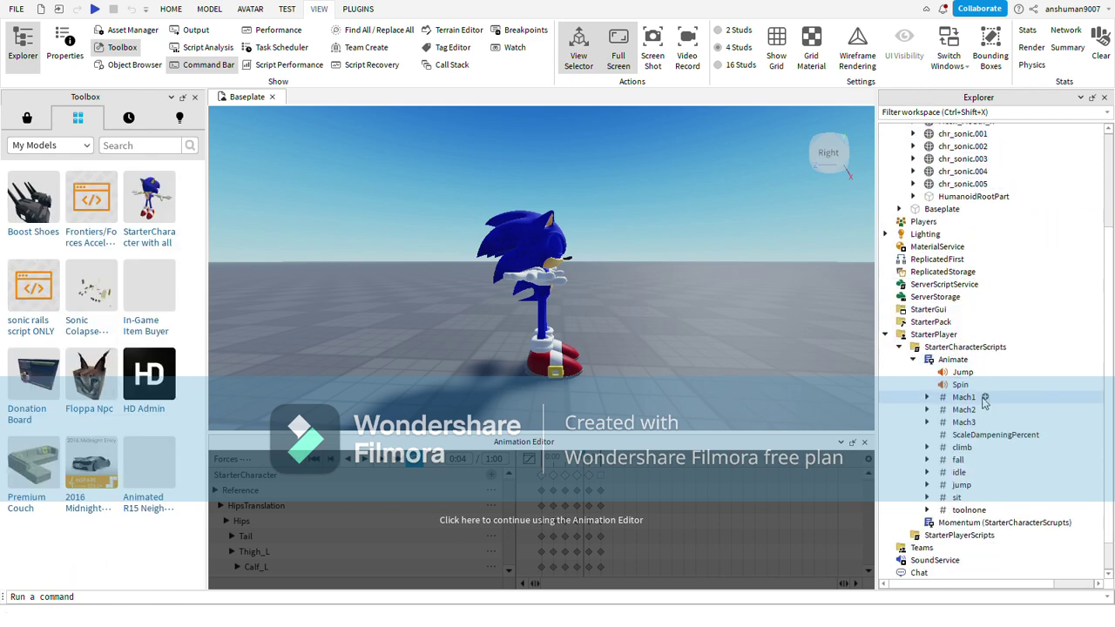
pyautogui.doubleClick(953, 360)
pyautogui.scroll(-5, 593, 317)
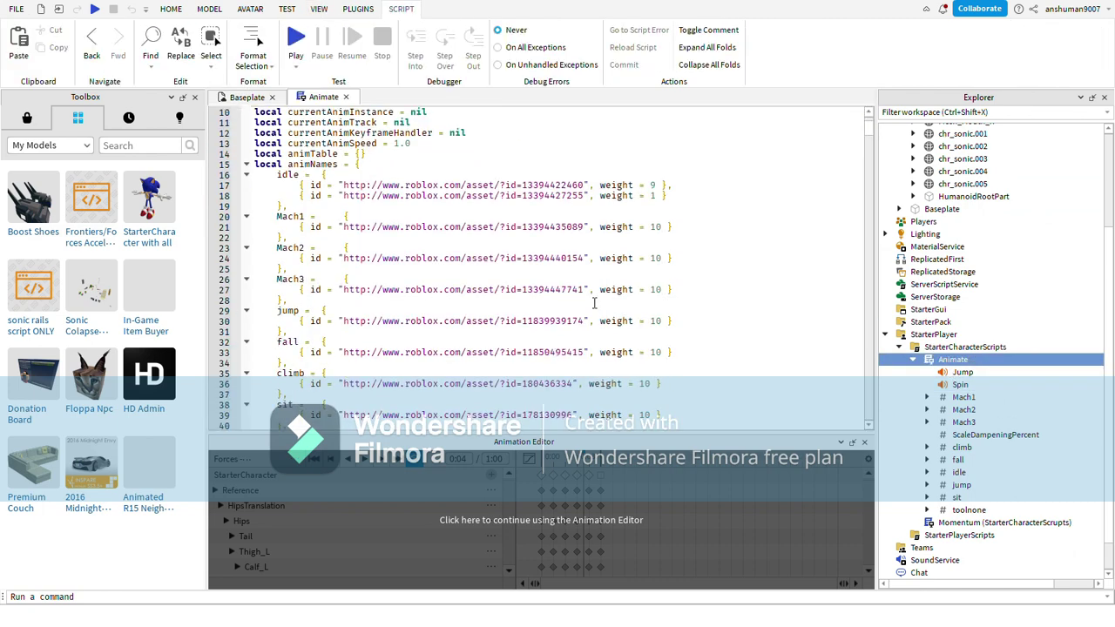
pyautogui.moveTo(588, 293); pyautogui.dragTo(529, 294)
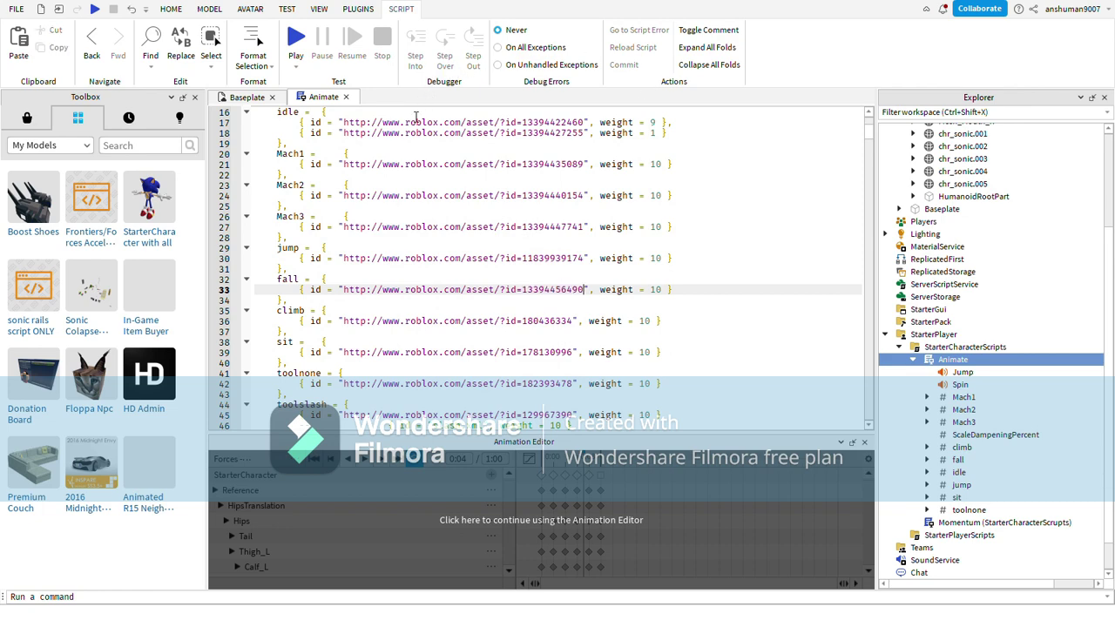
pyautogui.click(346, 97)
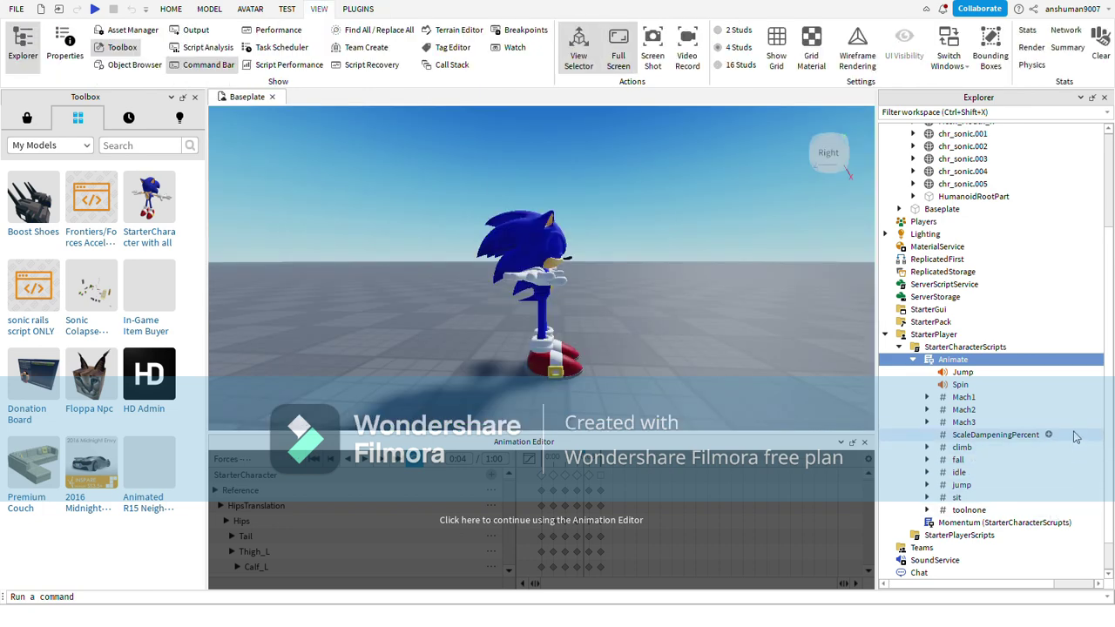
pyautogui.scroll(-1, 1071, 401)
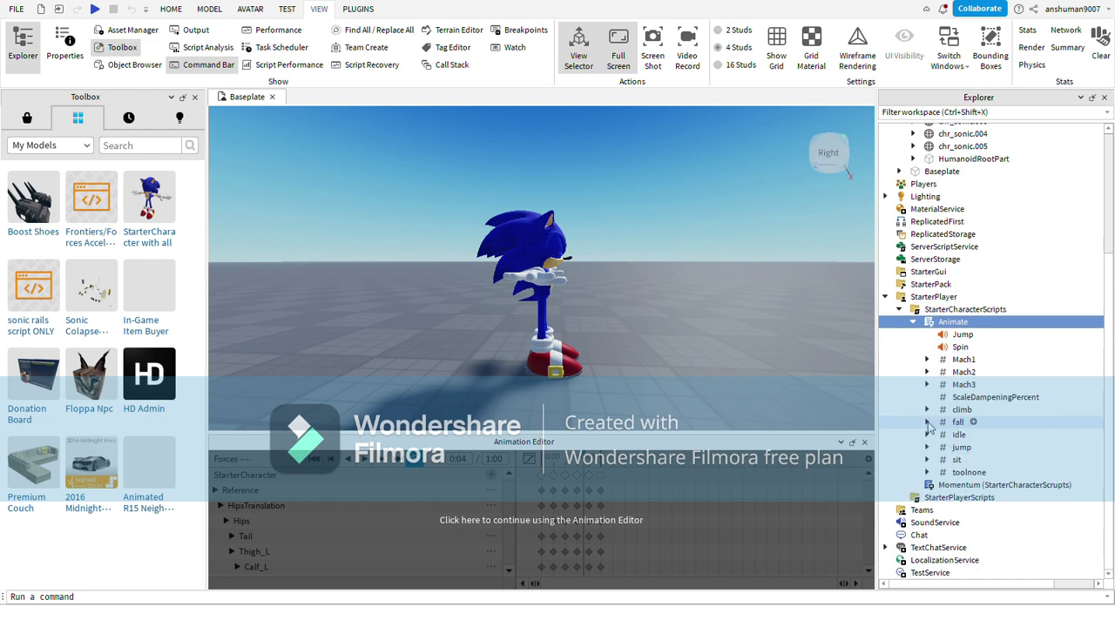
pyautogui.click(926, 421)
pyautogui.click(973, 435)
pyautogui.click(65, 43)
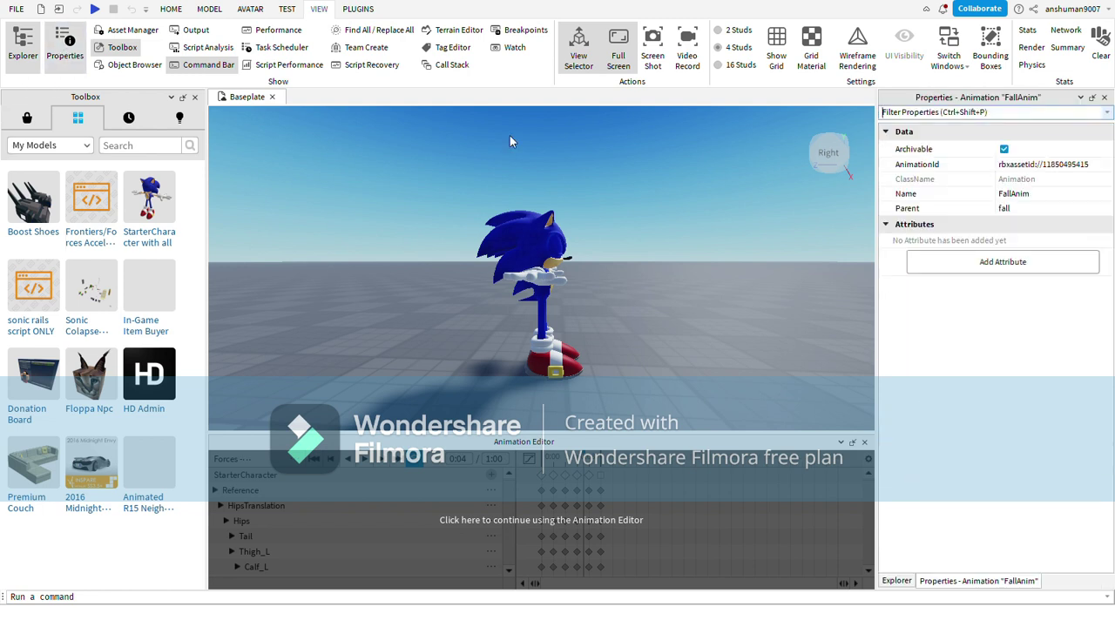
pyautogui.doubleClick(1063, 164)
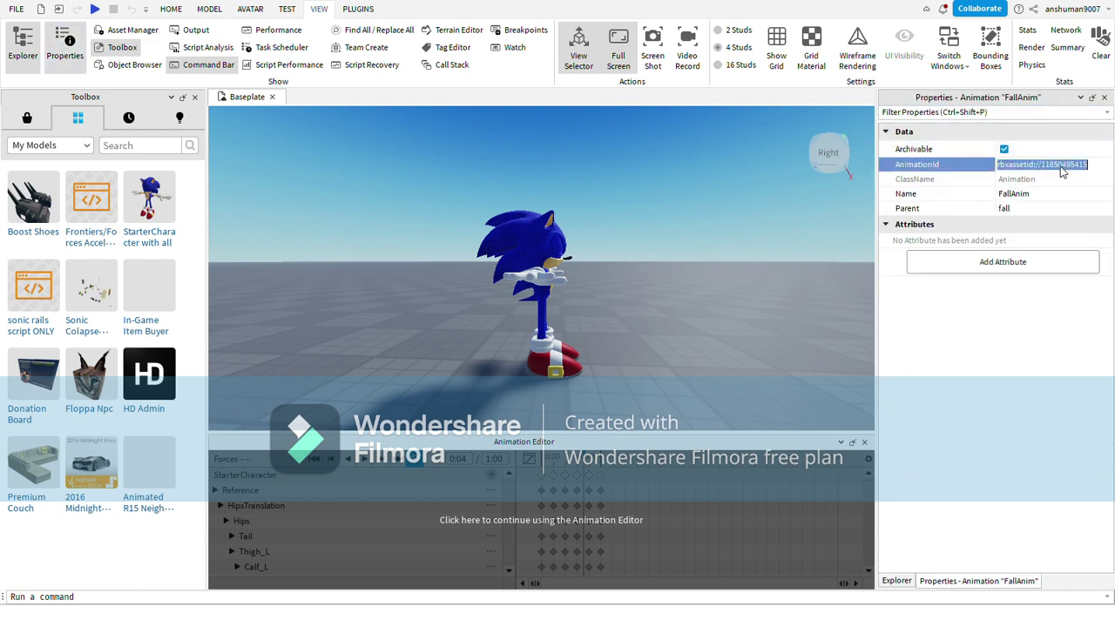
pyautogui.click(1104, 98)
# Load the StarterCharacter's Forces - BallLoop animation, preview it, and collapse the AnimSaves list.
pyautogui.click(613, 519)
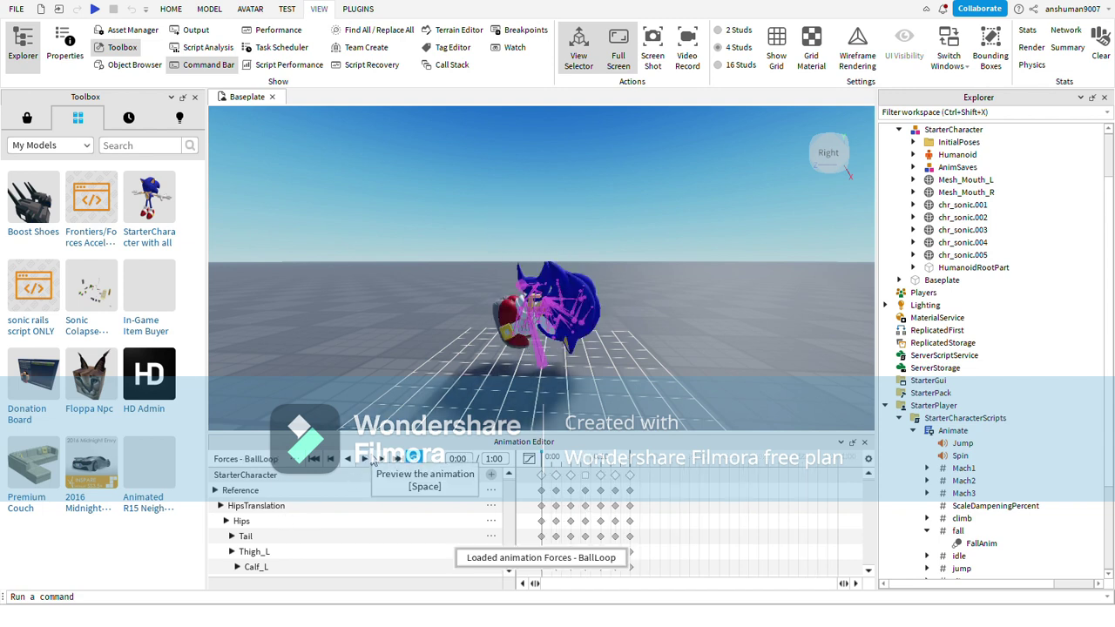
pyautogui.click(366, 459)
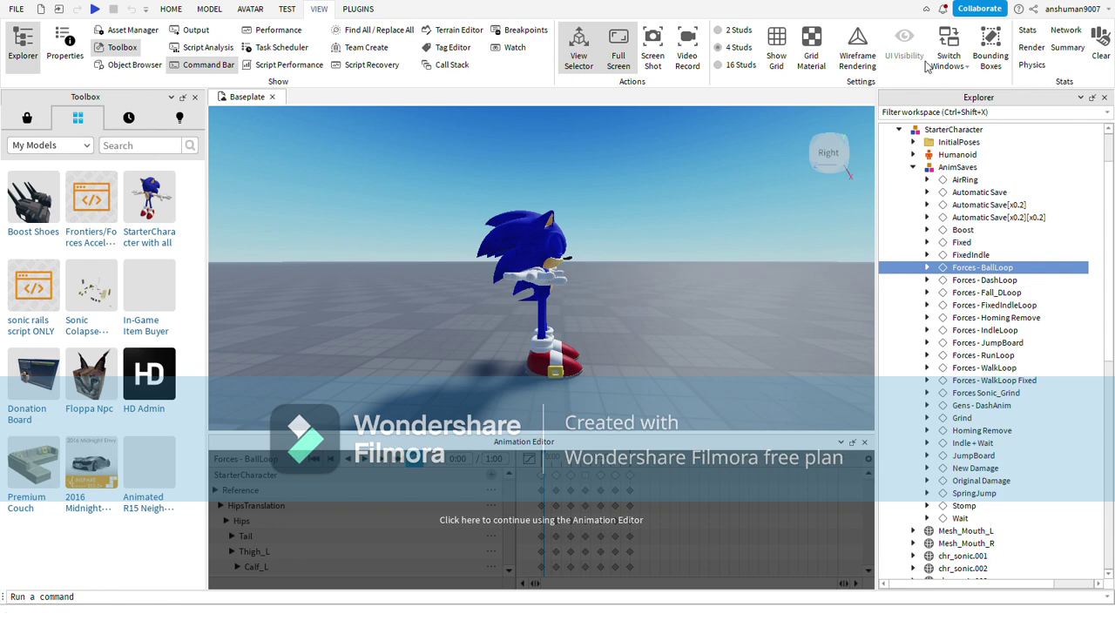
pyautogui.click(912, 167)
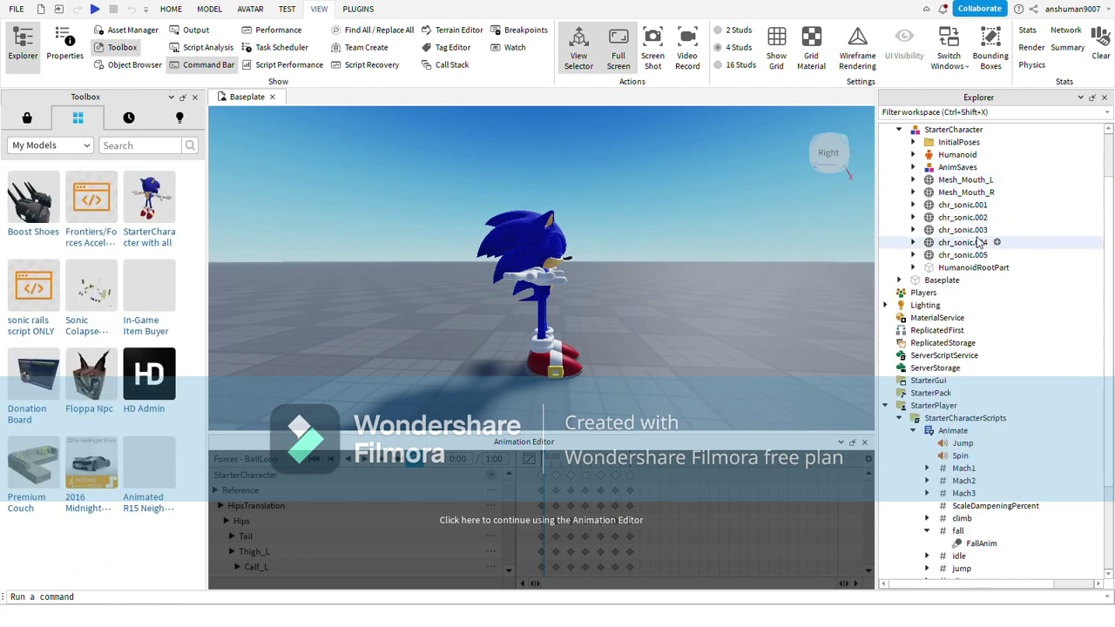
# In the Animate script, replace the jump animation's asset ID with the copied Forces - BallLoop ID and close the script.
pyautogui.scroll(-3, 979, 242)
pyautogui.doubleClick(953, 312)
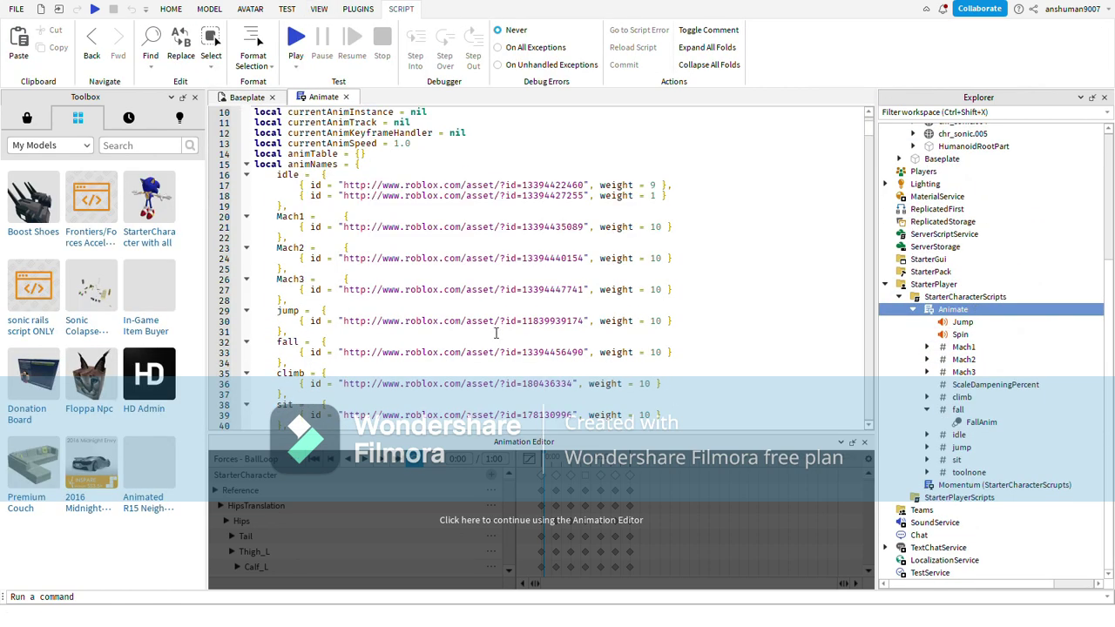
pyautogui.scroll(-3, 496, 332)
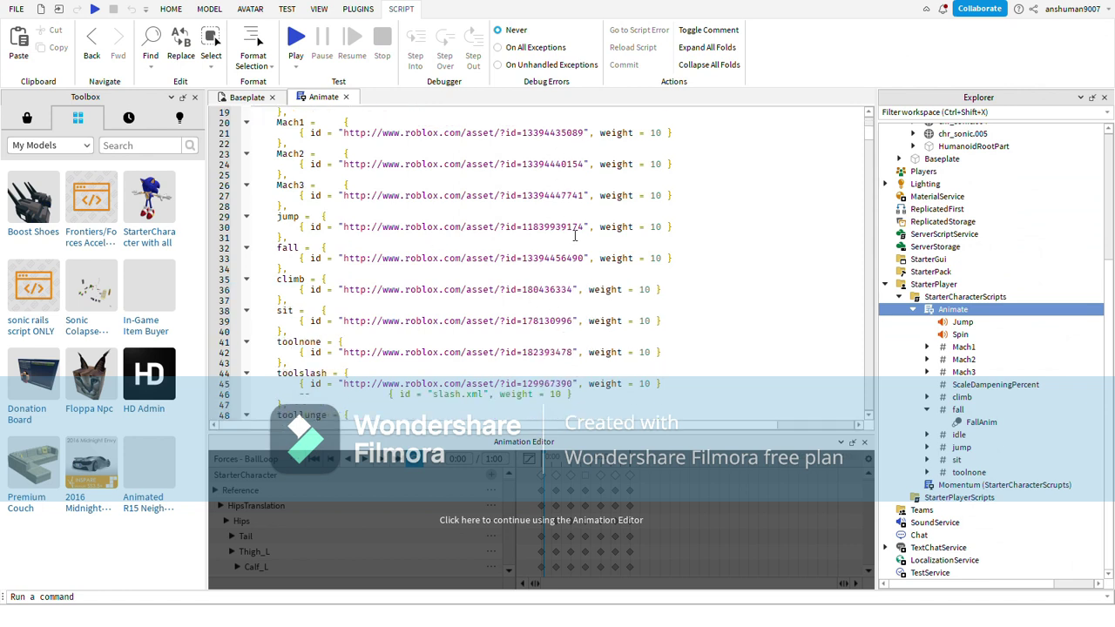
pyautogui.doubleClick(527, 230)
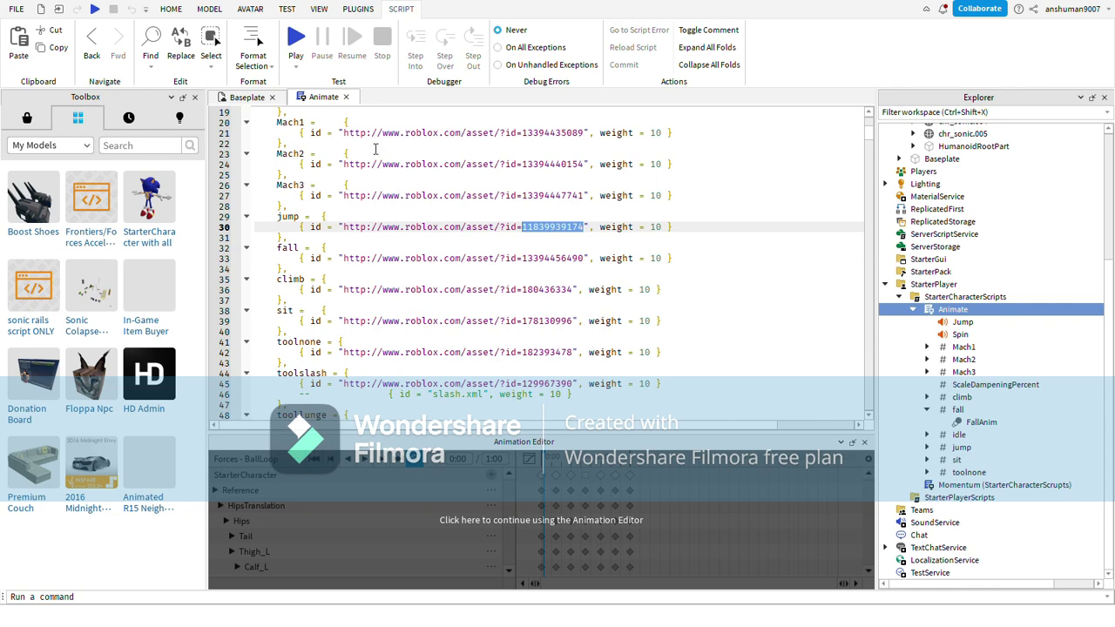
pyautogui.hotkey('ctrl', 'v')
pyautogui.click(346, 97)
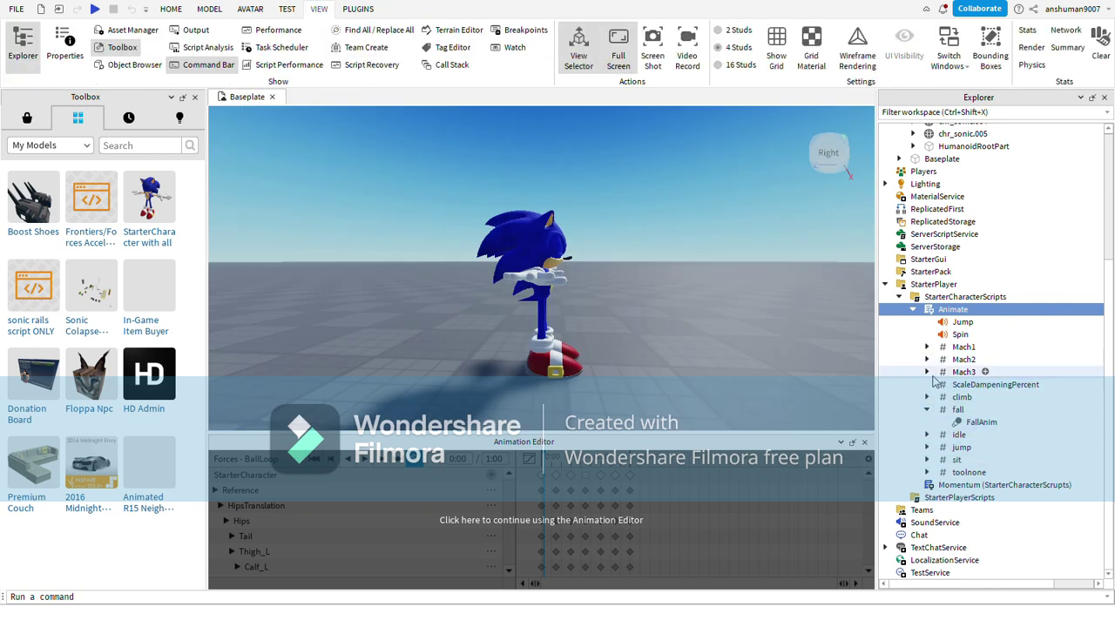
# Replace the AnimationId of JumpAnim, under the Animate script's jump value, with the copied Forces - BallLoop asset ID.
pyautogui.click(927, 409)
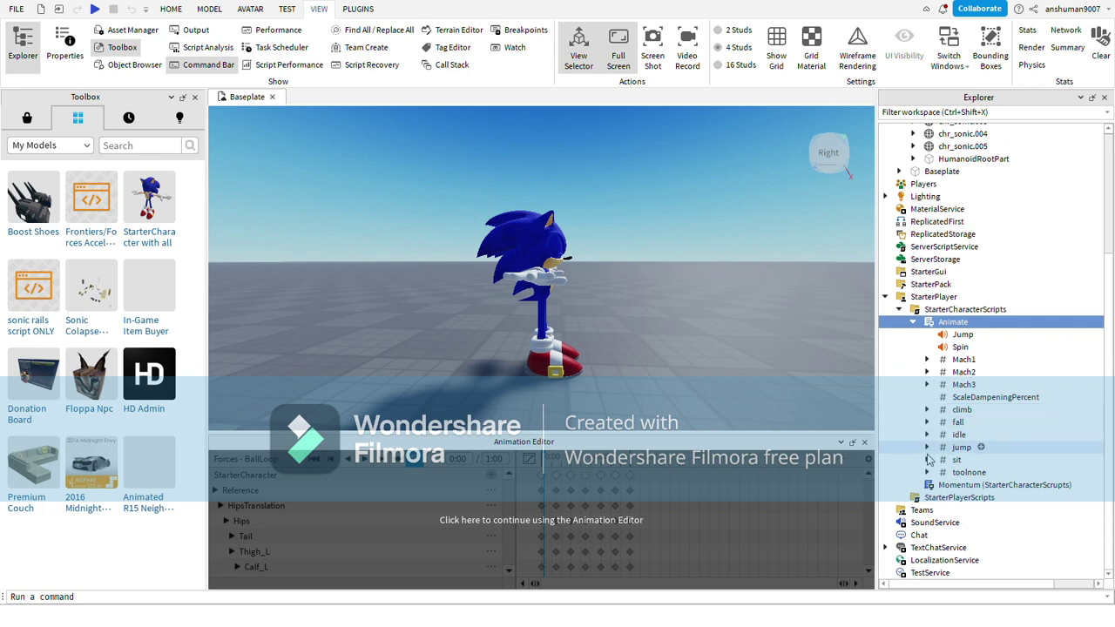
pyautogui.click(926, 448)
pyautogui.click(965, 460)
pyautogui.click(74, 68)
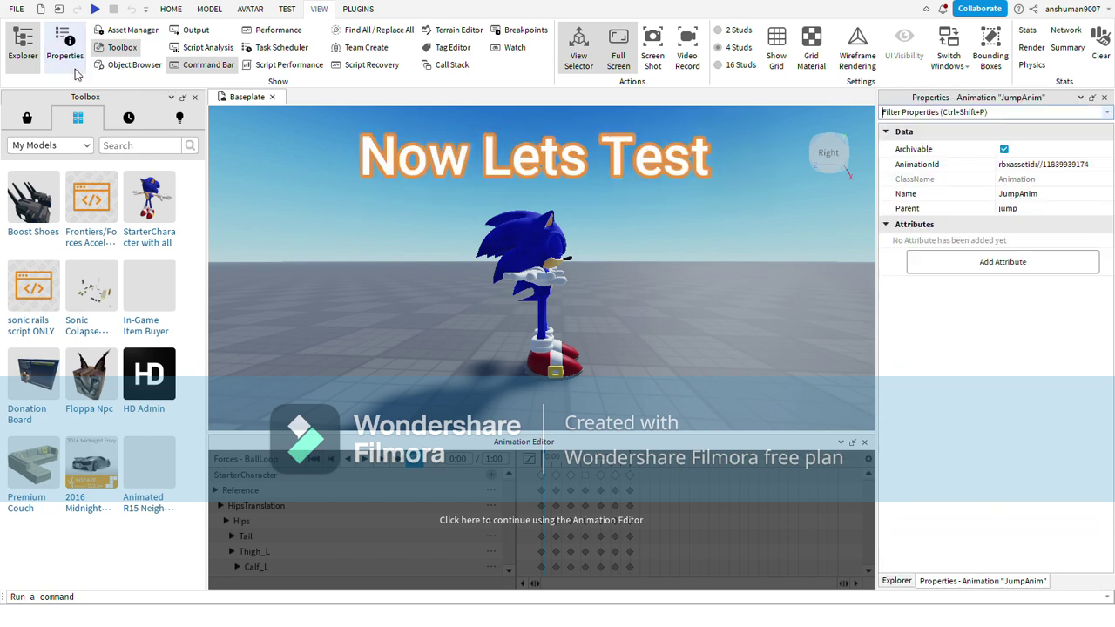
pyautogui.click(74, 68)
pyautogui.click(65, 44)
pyautogui.click(1045, 165)
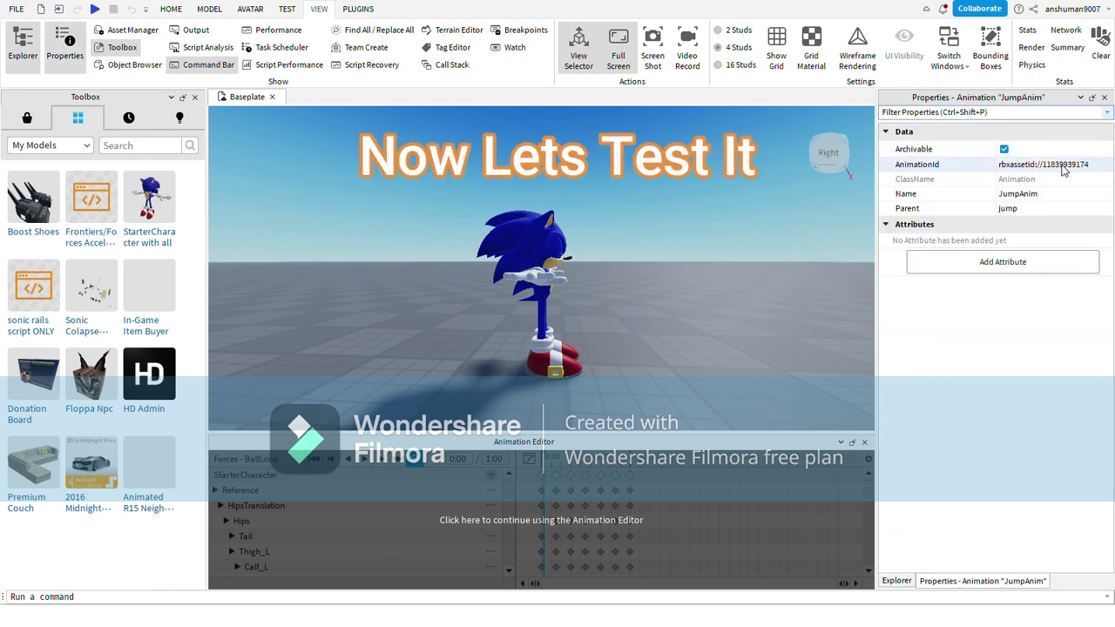
pyautogui.doubleClick(1068, 165)
pyautogui.hotkey('ctrl', 'v')
pyautogui.click(1104, 99)
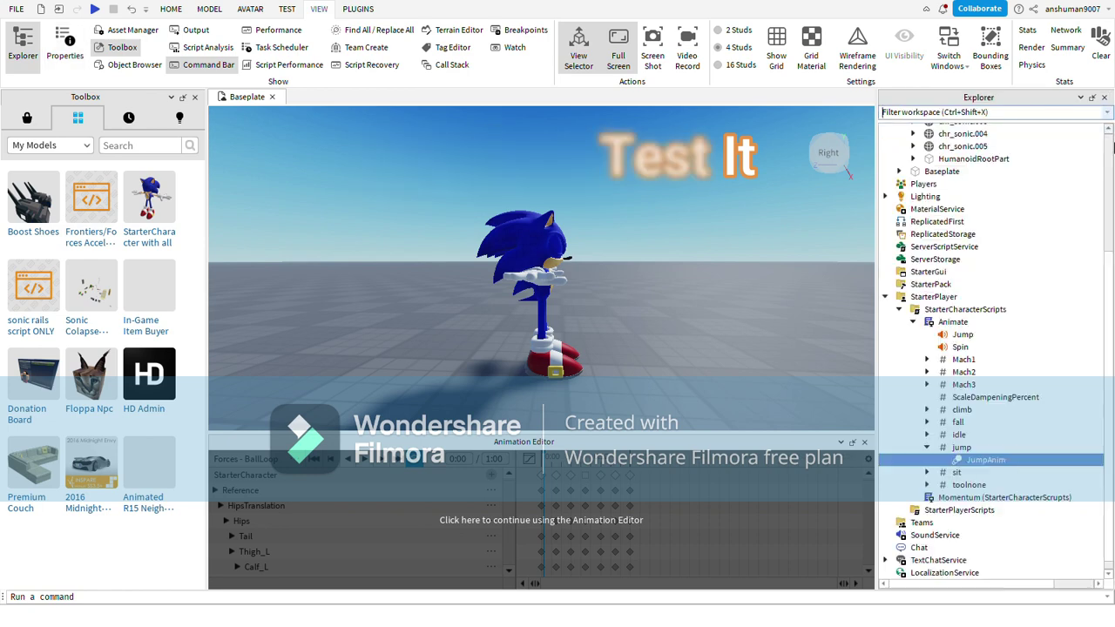
# Collapse the Animate script and the StarterCharacter, and move the StarterCharacter model from Workspace into StarterPlayer.
pyautogui.click(913, 321)
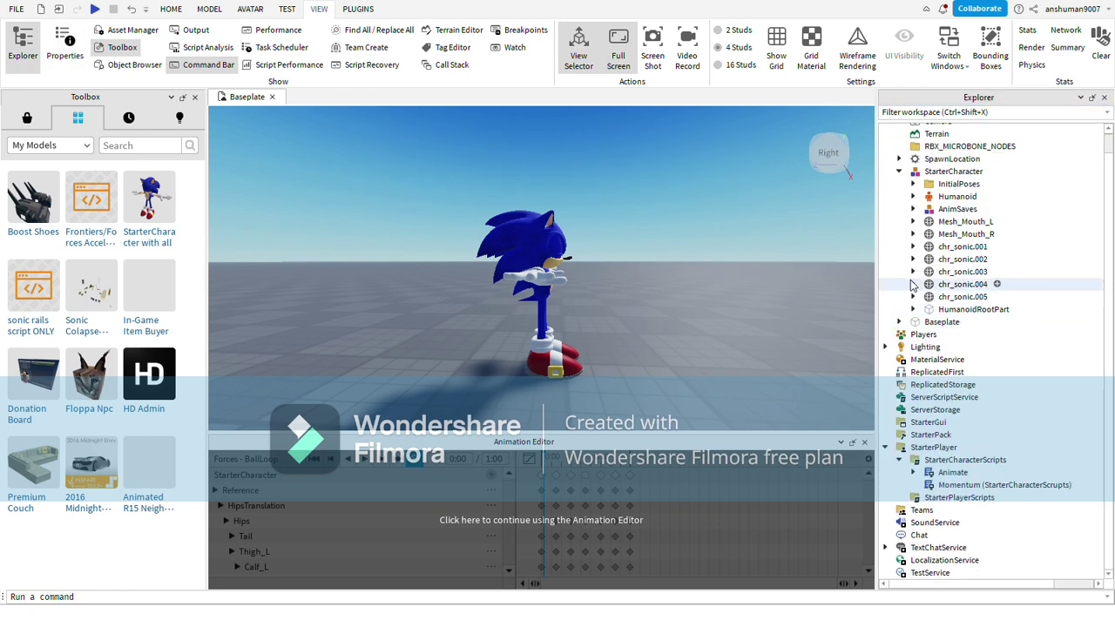
pyautogui.click(898, 171)
pyautogui.moveTo(949, 192); pyautogui.dragTo(982, 336)
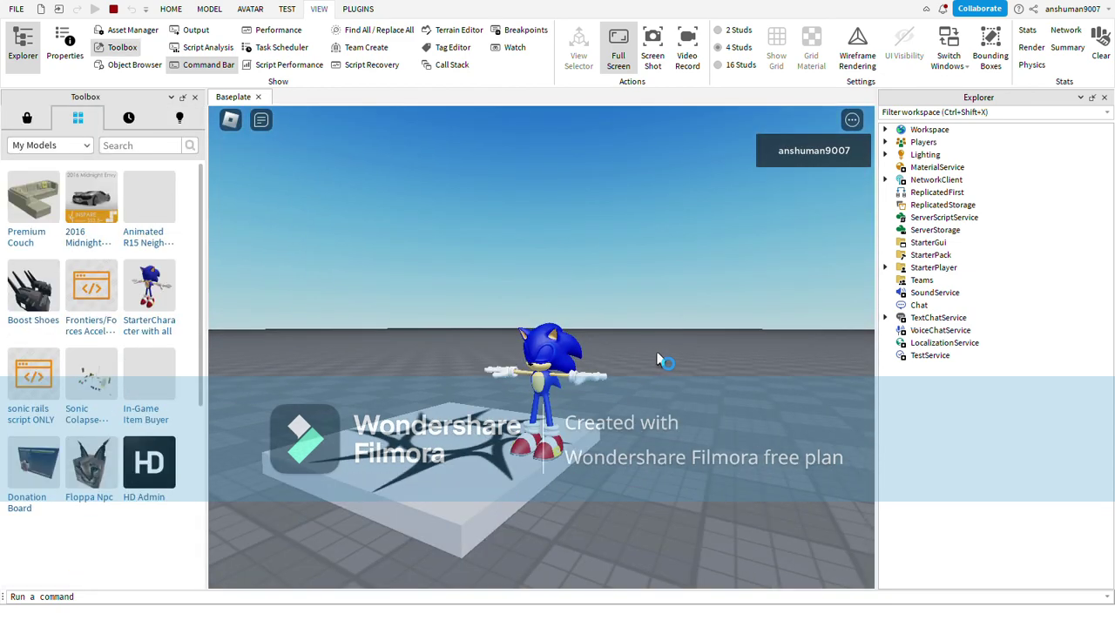
# Check the in-game settings, including the graphics options, and return to the playtest.
pyautogui.press('Escape')
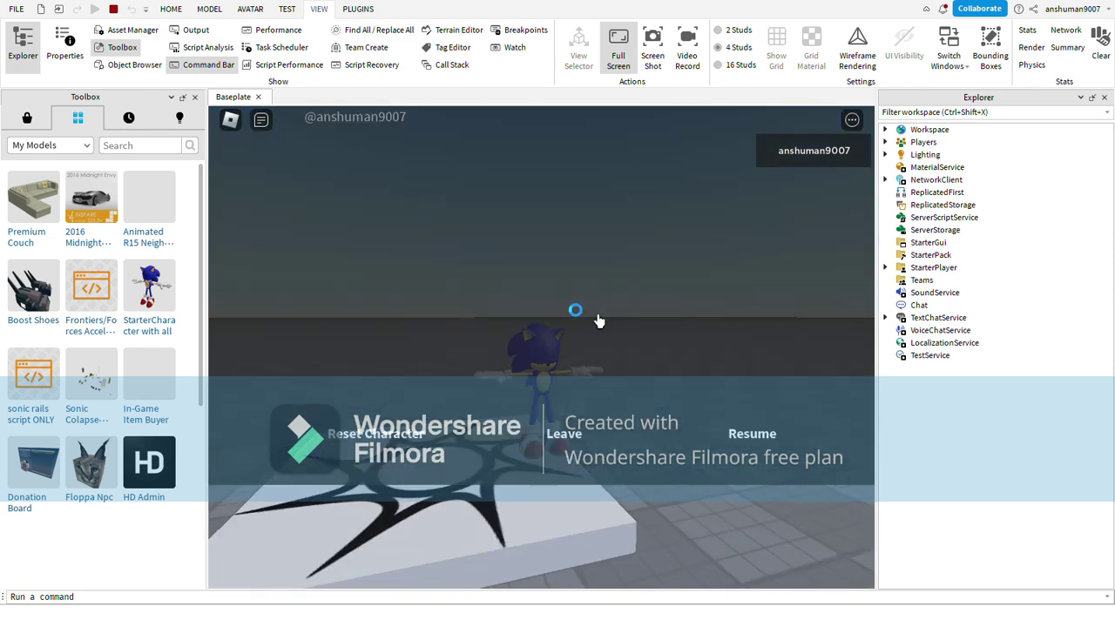
pyautogui.click(483, 174)
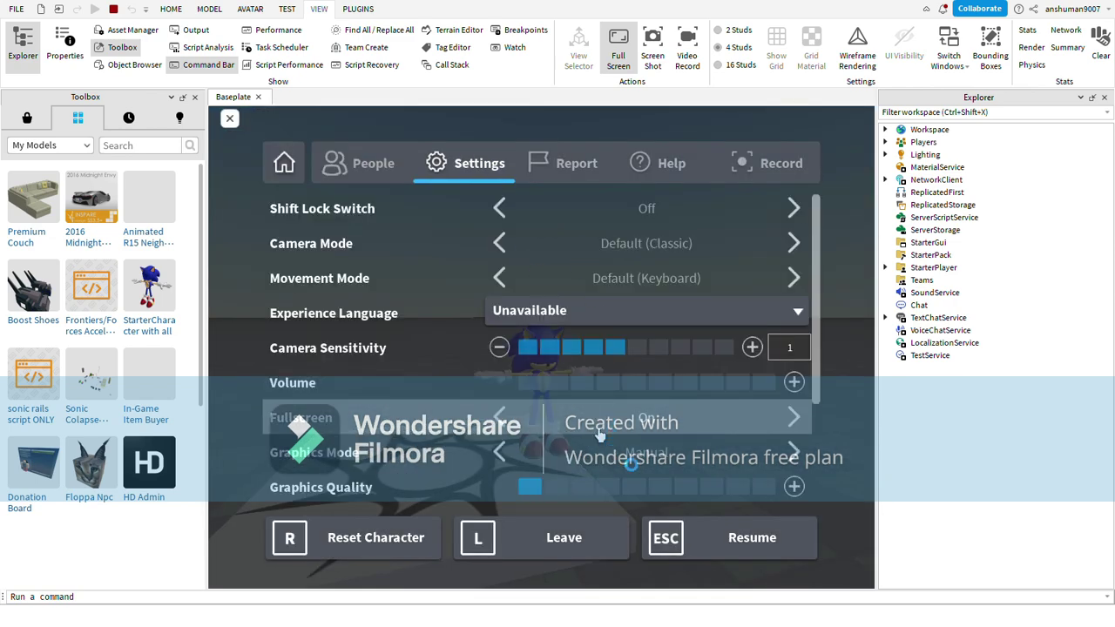
pyautogui.click(630, 463)
pyautogui.press('Escape')
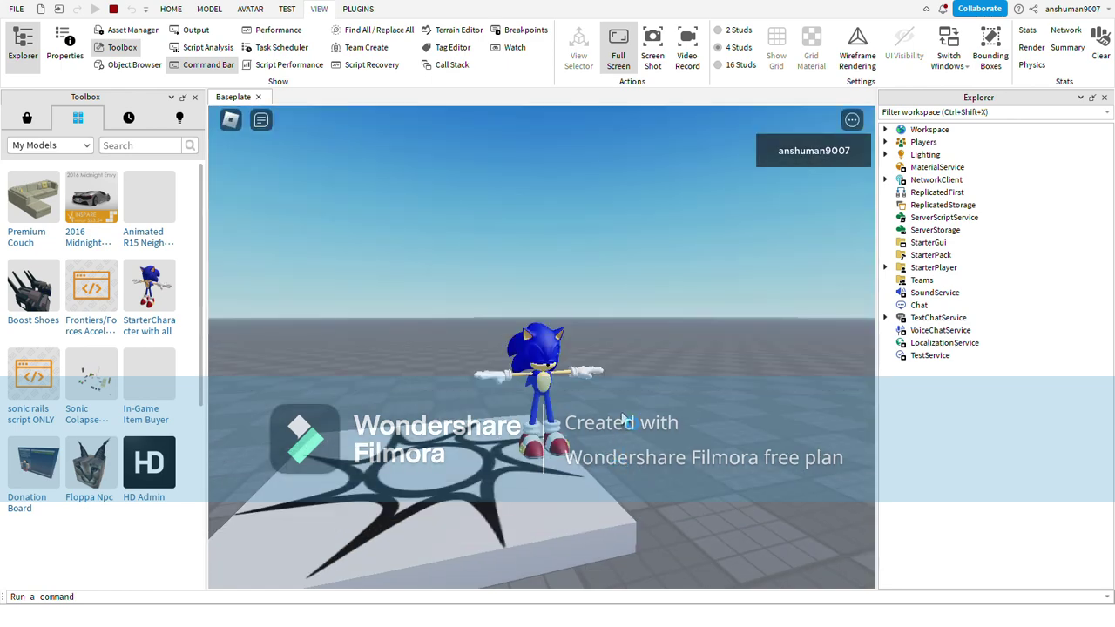
# Walk the Sonic character around the baseplate in several directions to test its animations, and stop the playtest.
pyautogui.press('w')
pyautogui.moveTo(572, 337); pyautogui.dragTo(572, 337, button='right')
pyautogui.press('d')
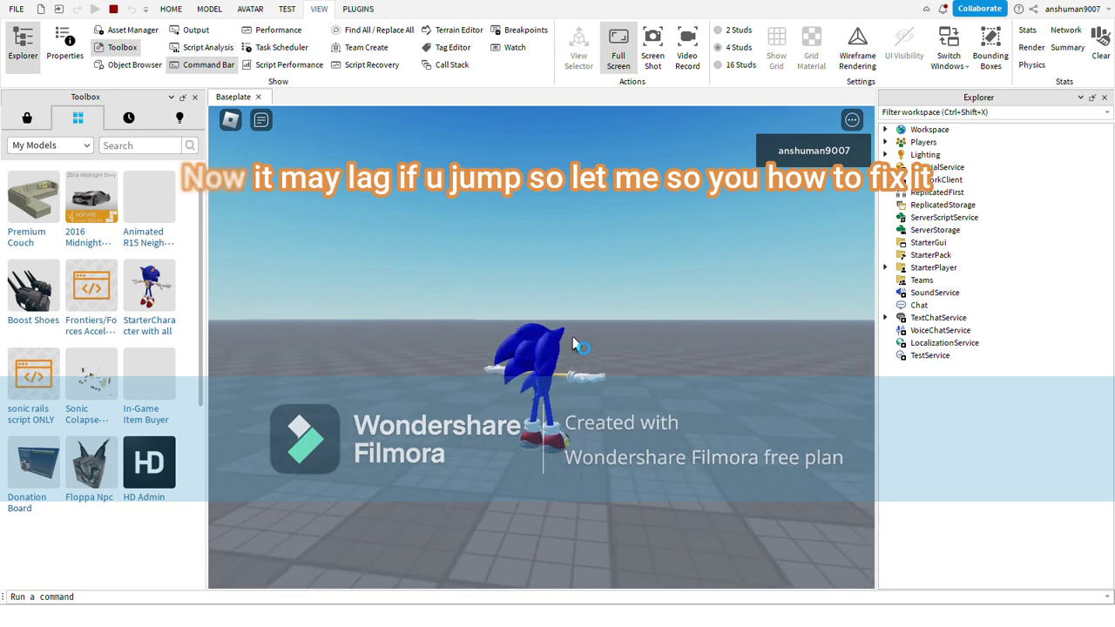
pyautogui.press('w')
pyautogui.moveTo(572, 336); pyautogui.dragTo(572, 336, button='right')
pyautogui.press('w')
pyautogui.press('w')
pyautogui.press('d')
pyautogui.press('s')
pyautogui.press('d')
pyautogui.press('w')
pyautogui.press('d')
pyautogui.press('w')
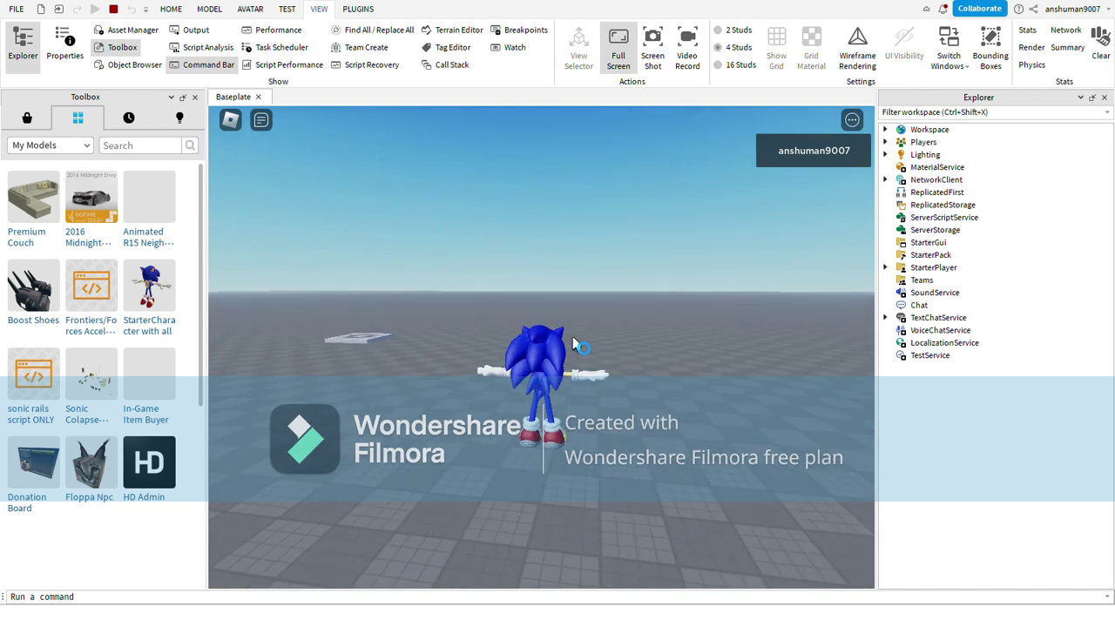
pyautogui.press('w')
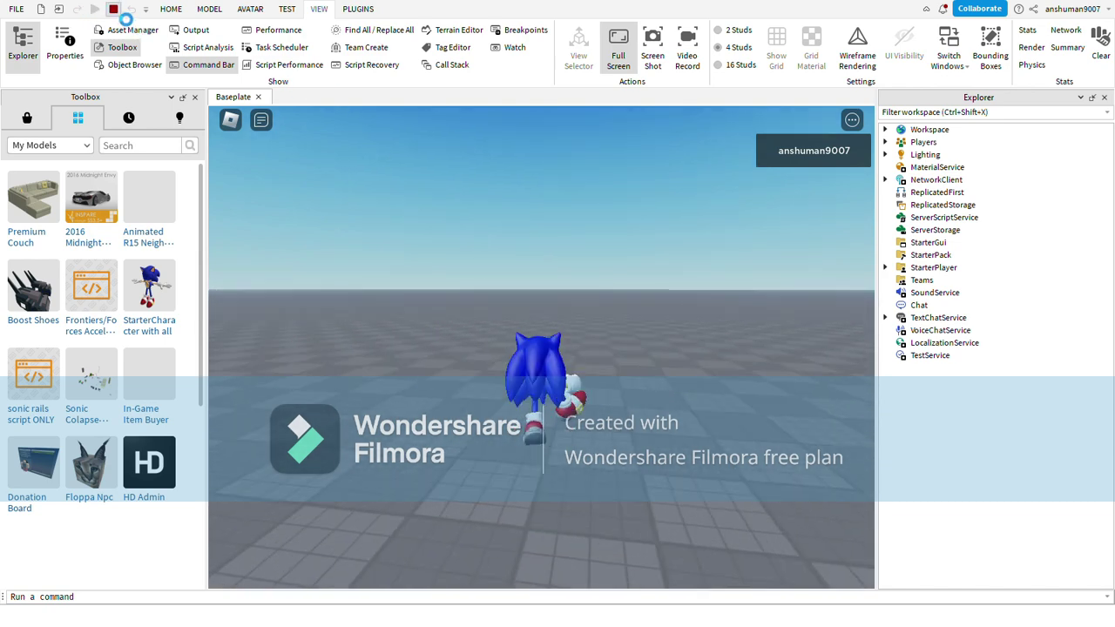
pyautogui.click(118, 11)
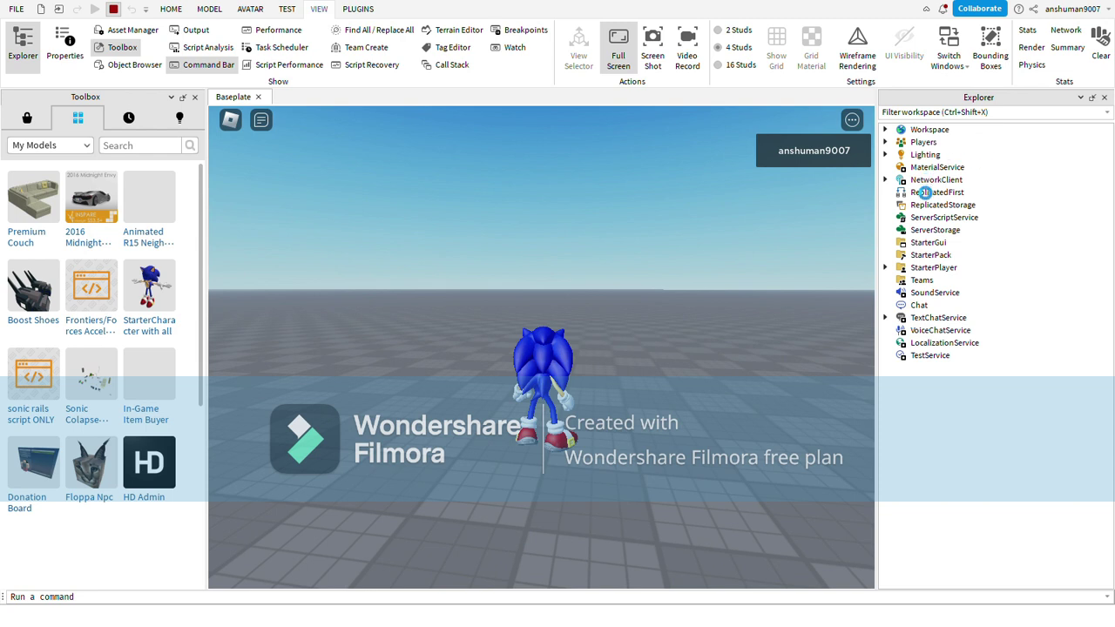